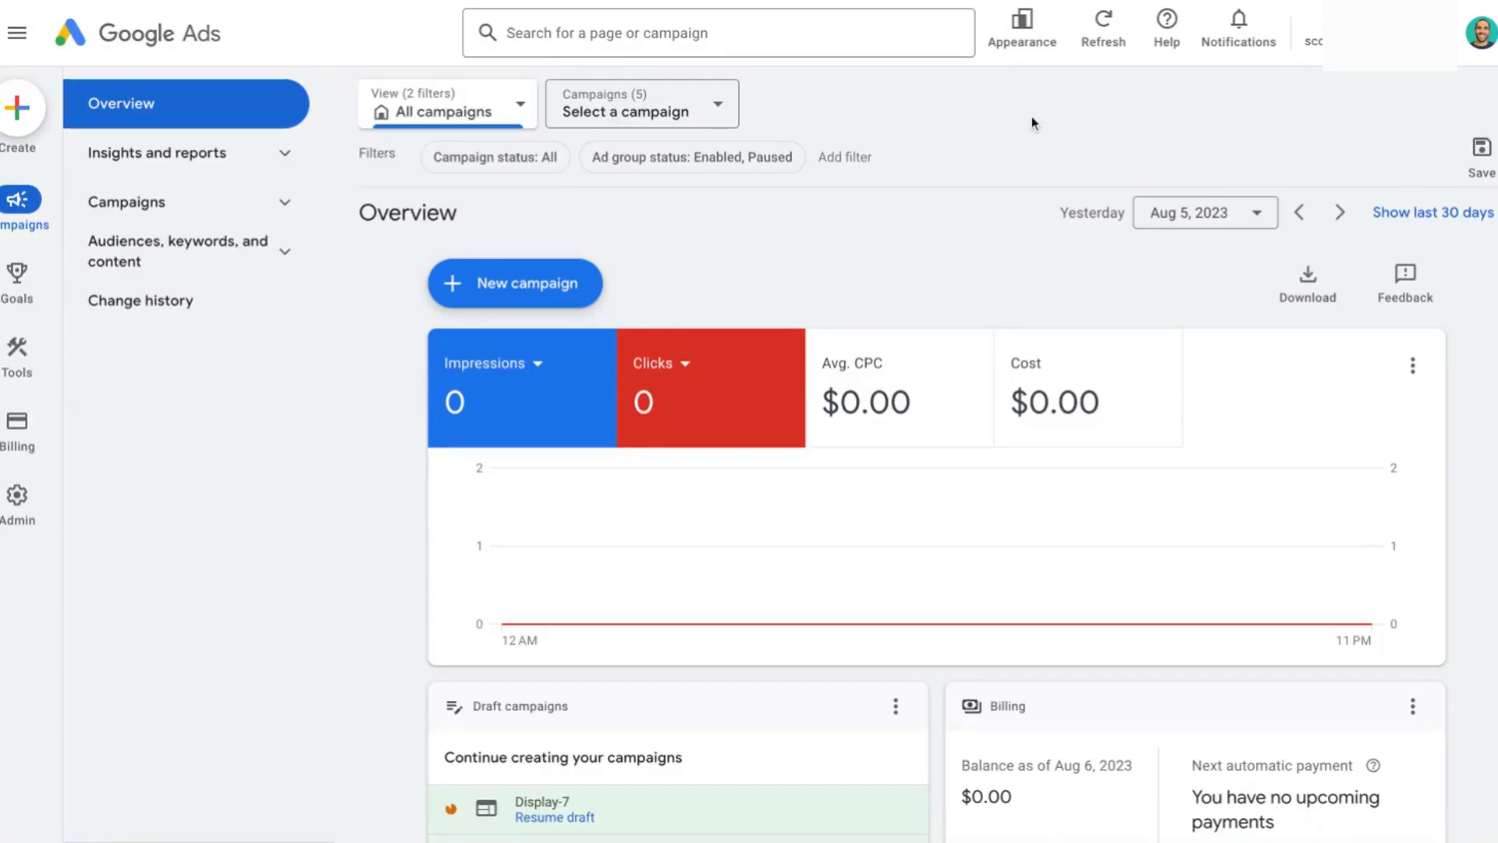
Open the + New campaign menu on the account Overview page.
click(521, 298)
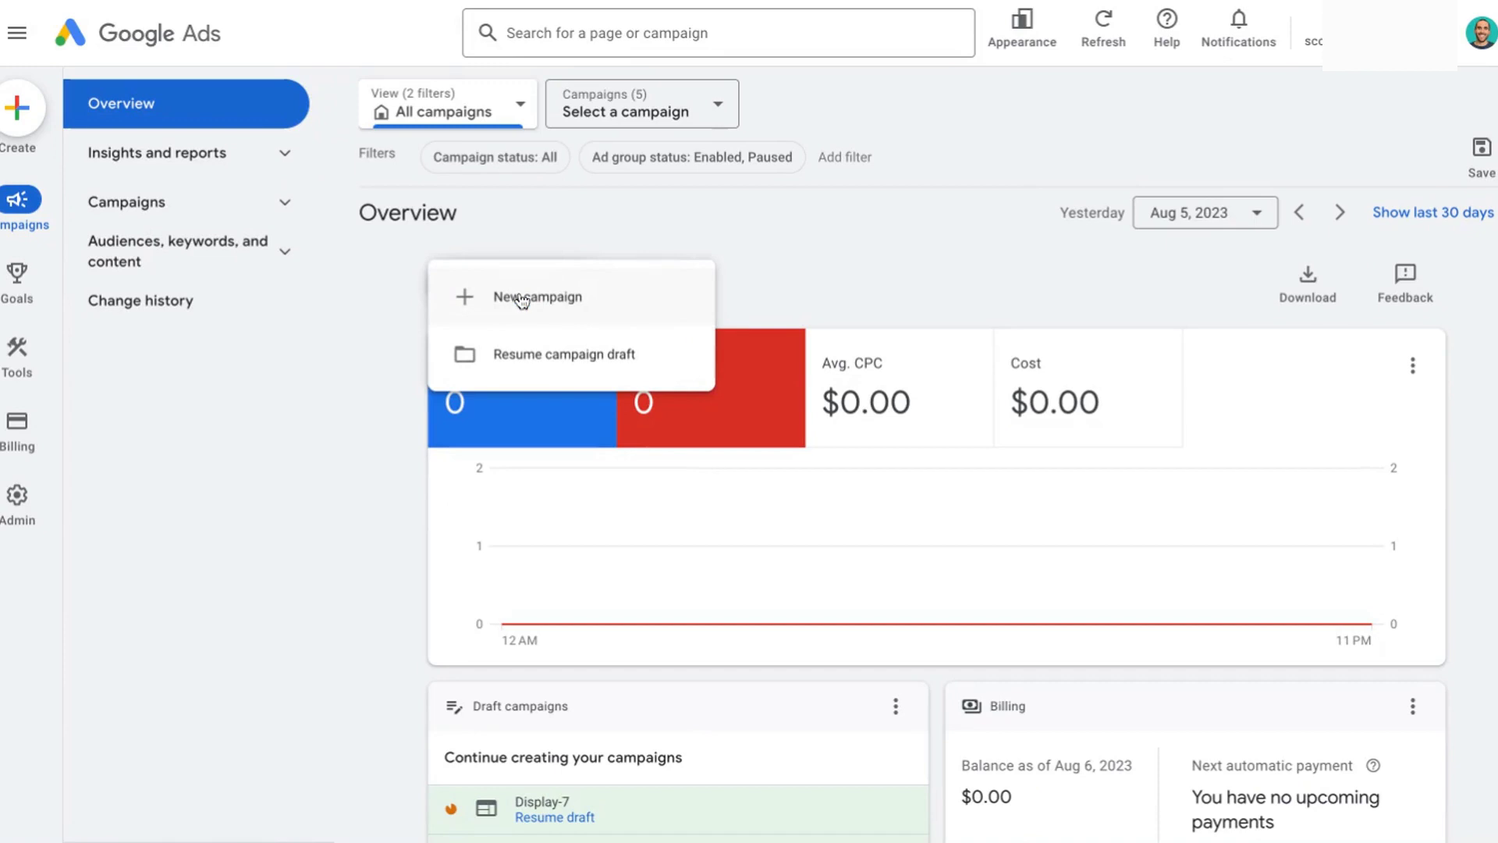
Create a new campaign without a goal's guidance and select the Display campaign type.
click(606, 298)
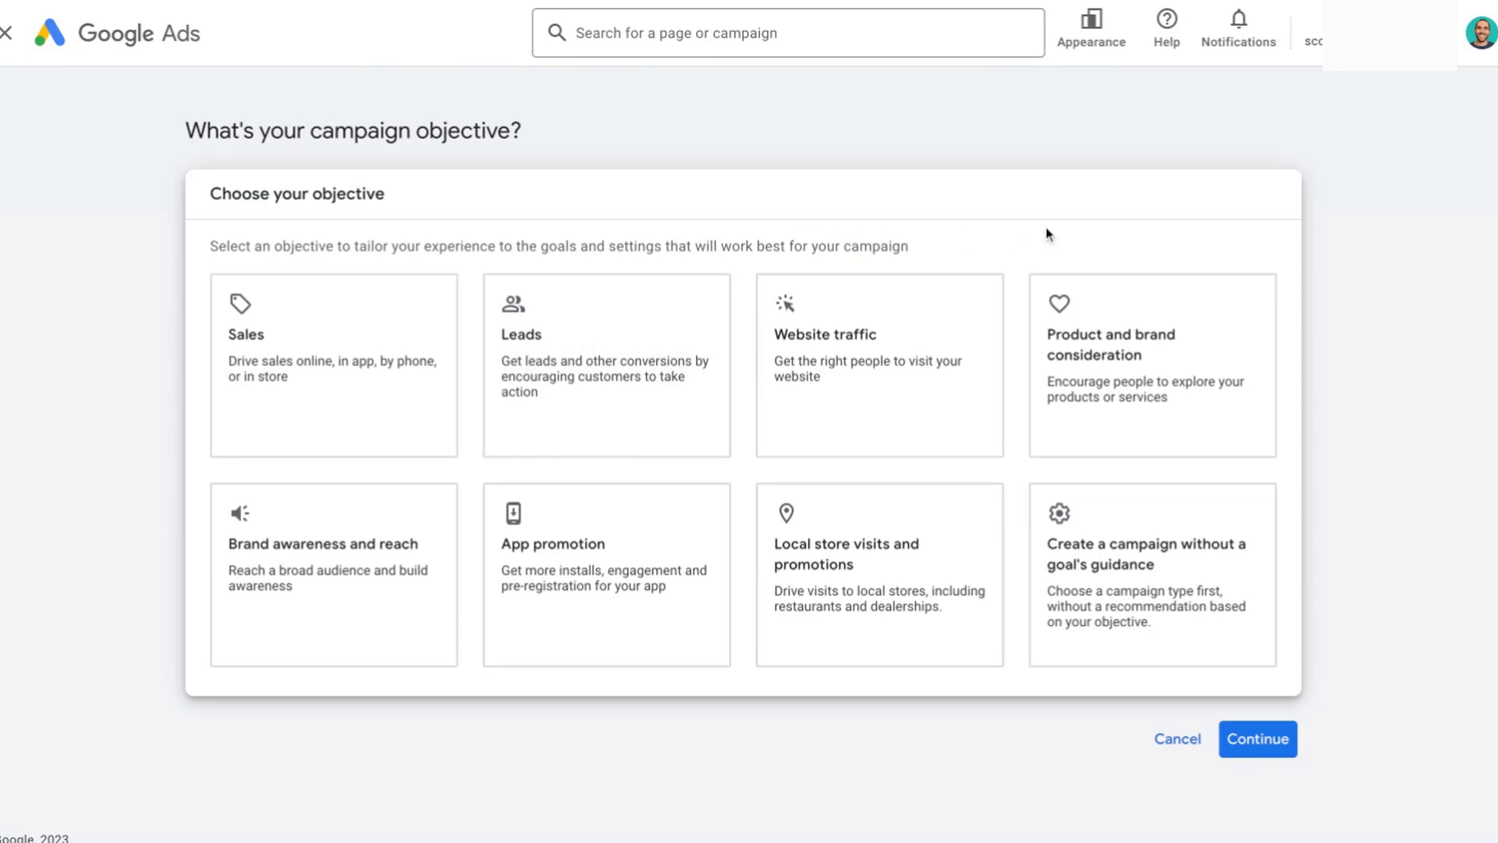
click(1233, 538)
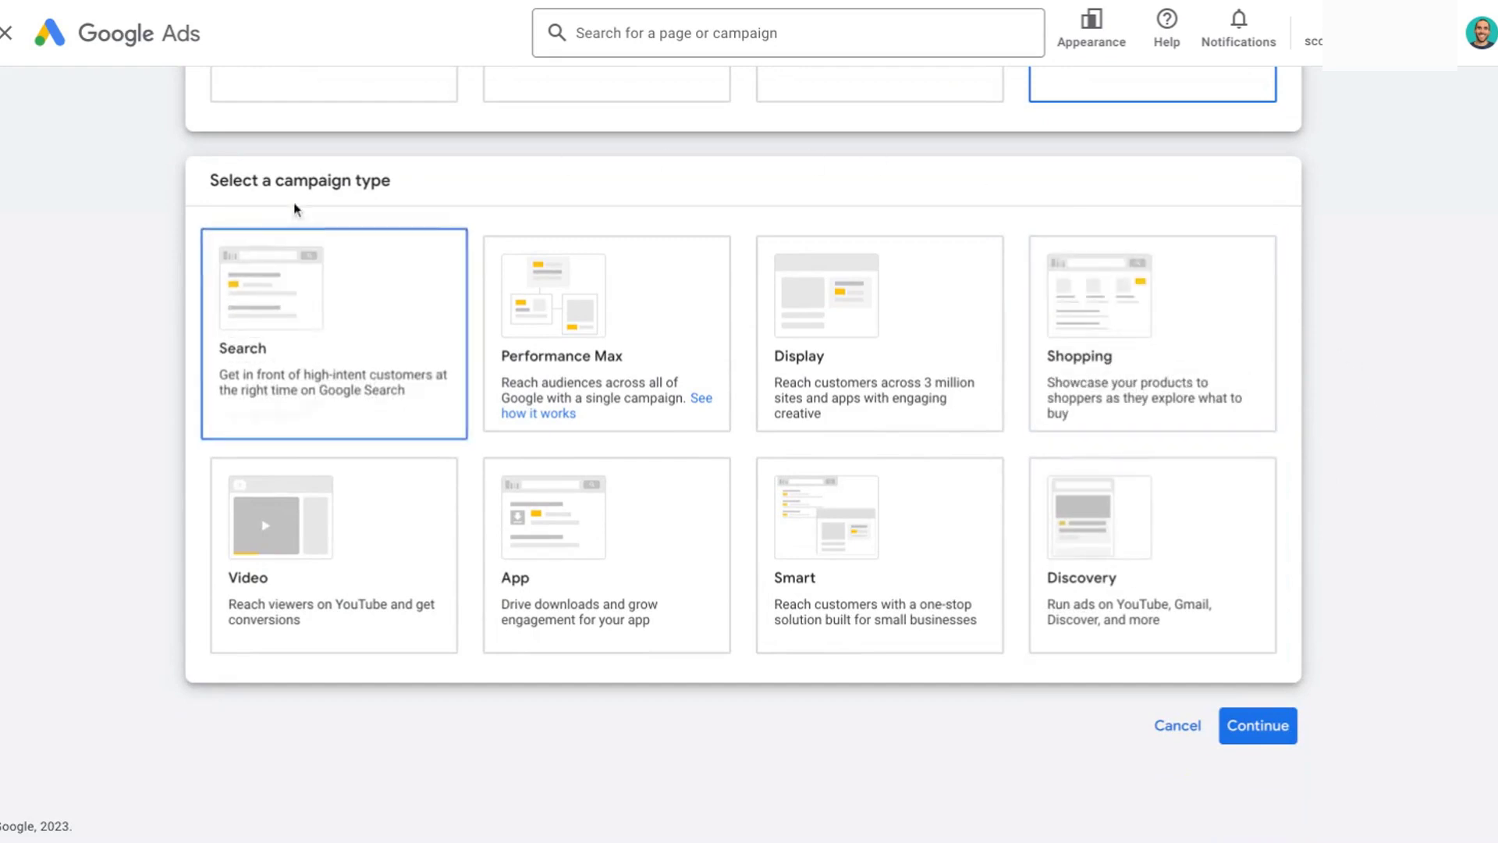
click(940, 286)
scroll(943, 296, down, 4)
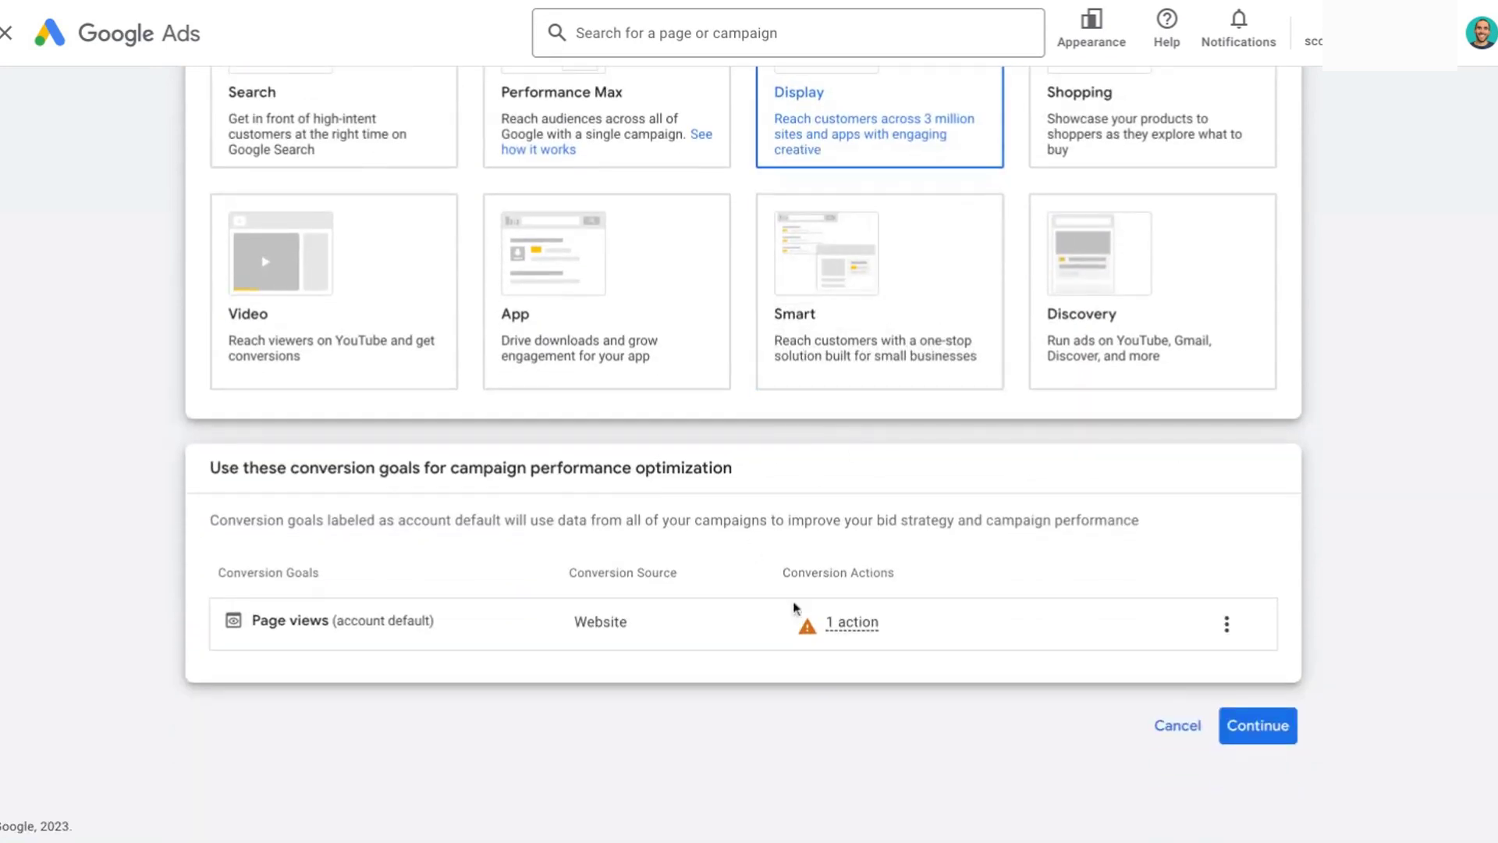
click(1269, 731)
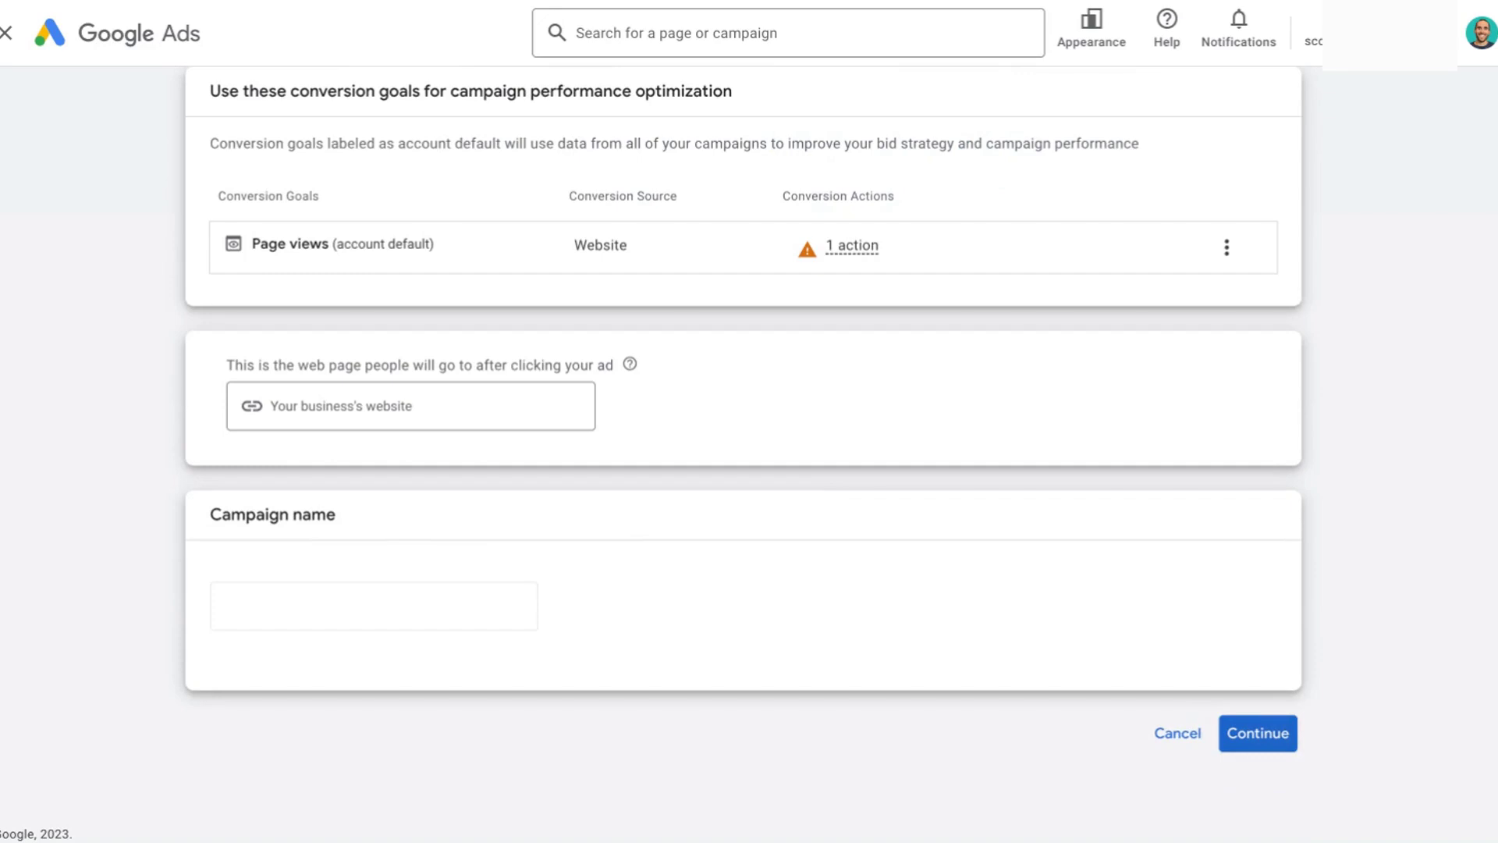
Enter the business website 'www' and rename the campaign from Display-8 to 'Manual App Placement'.
click(380, 411)
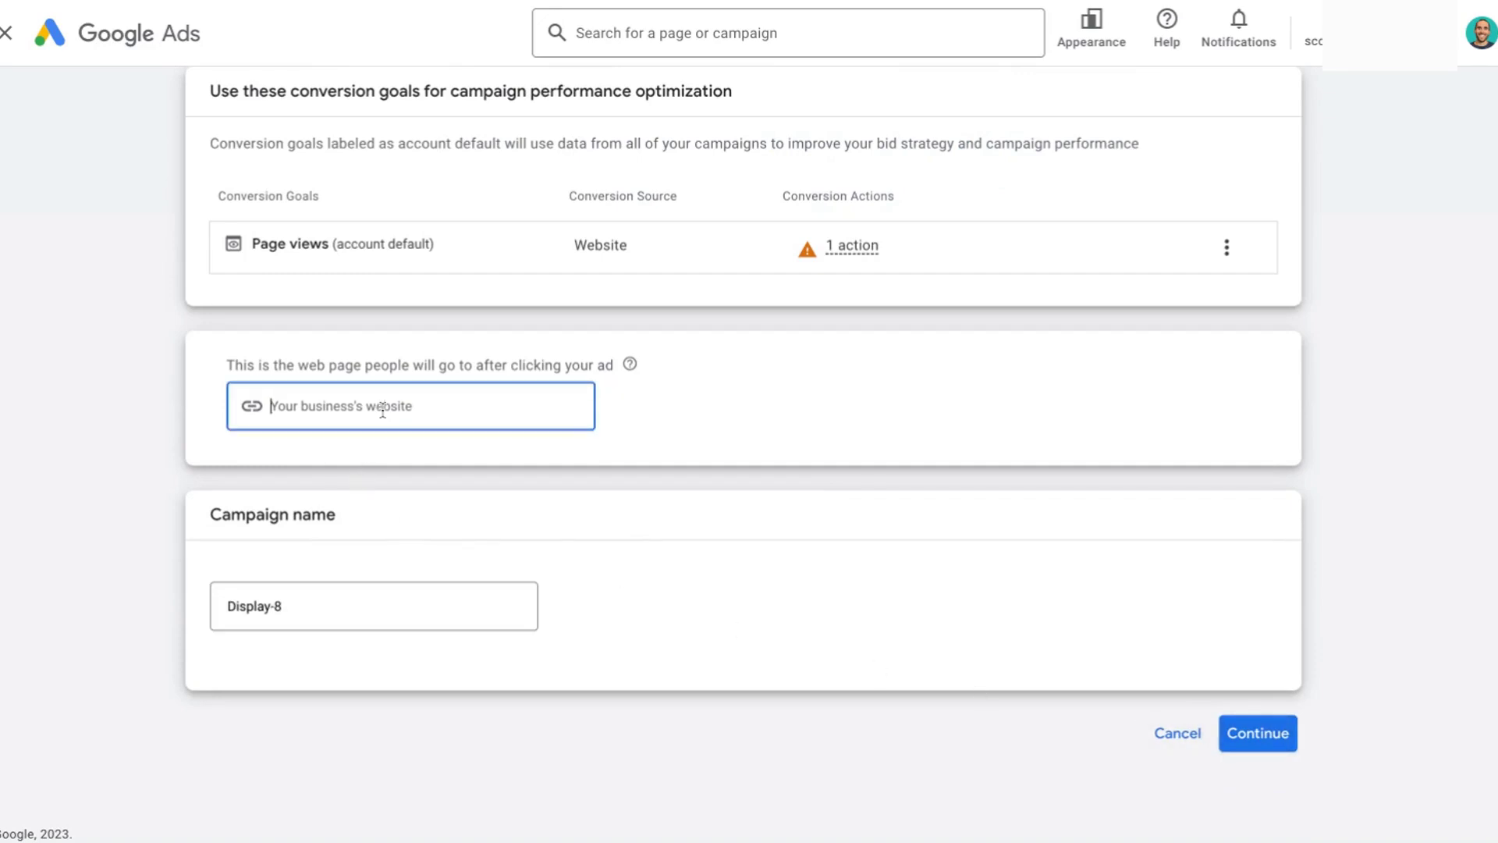
text(www.scottredgate.com)
click(328, 606)
key(ctrl+a)
text(Ma)
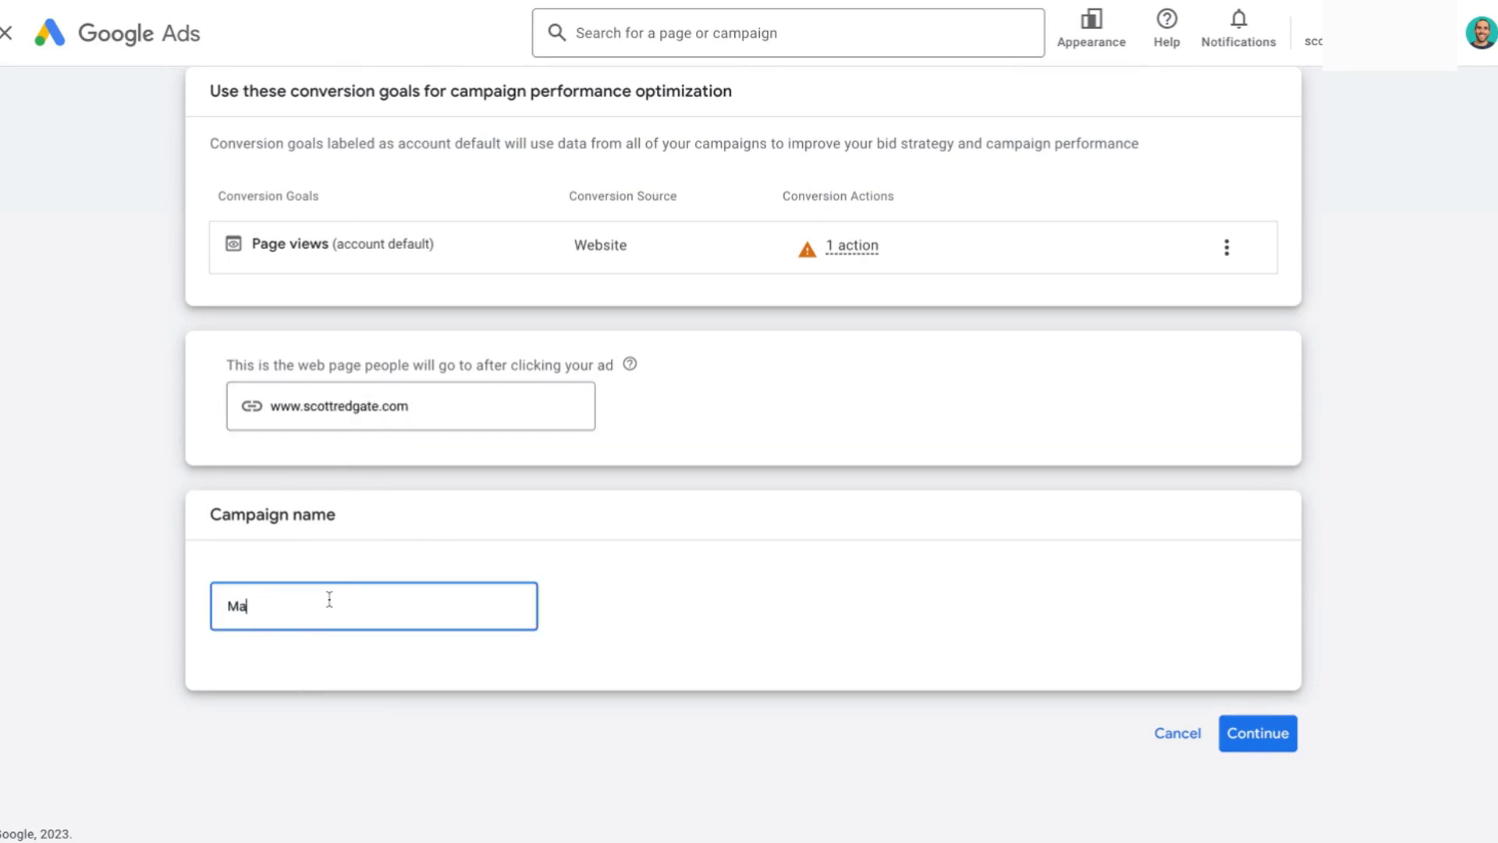
text(nual App Placement)
key(Return)
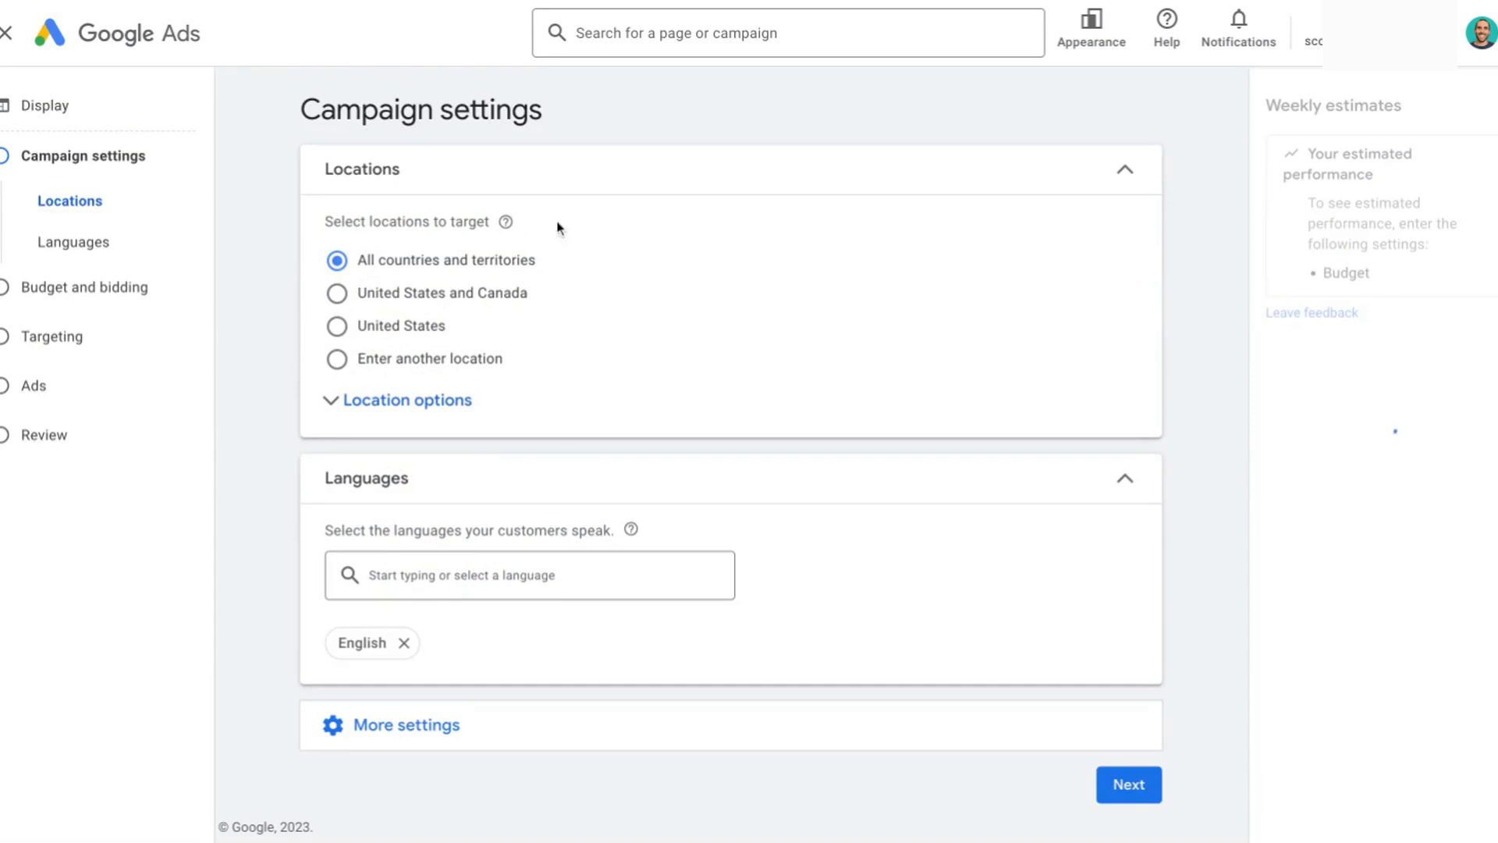
Target the United States only, then advance to the Budget and bidding step.
click(428, 326)
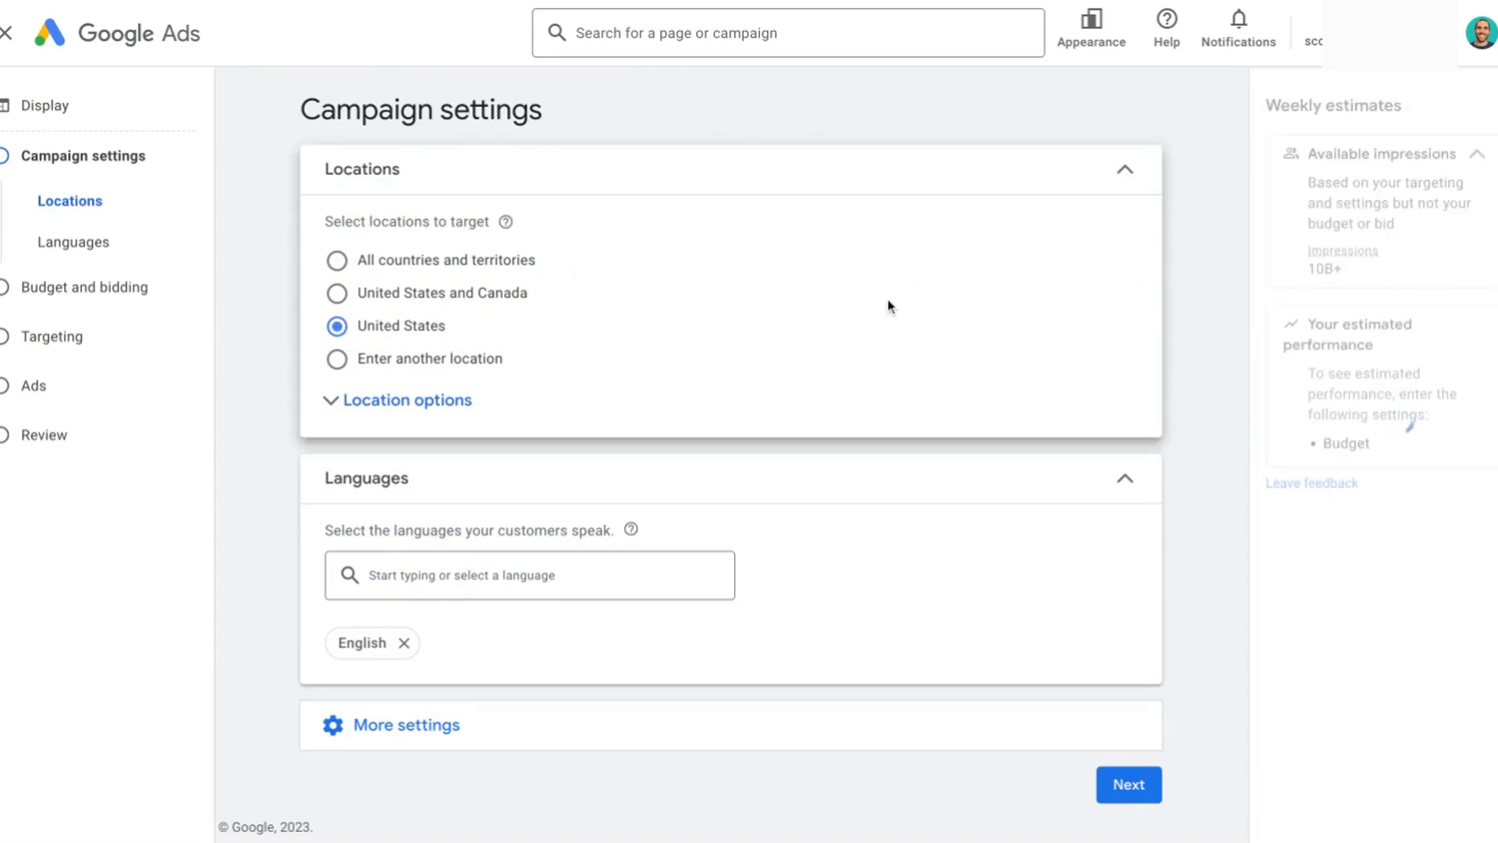
click(1075, 742)
scroll(1042, 472, down, 5)
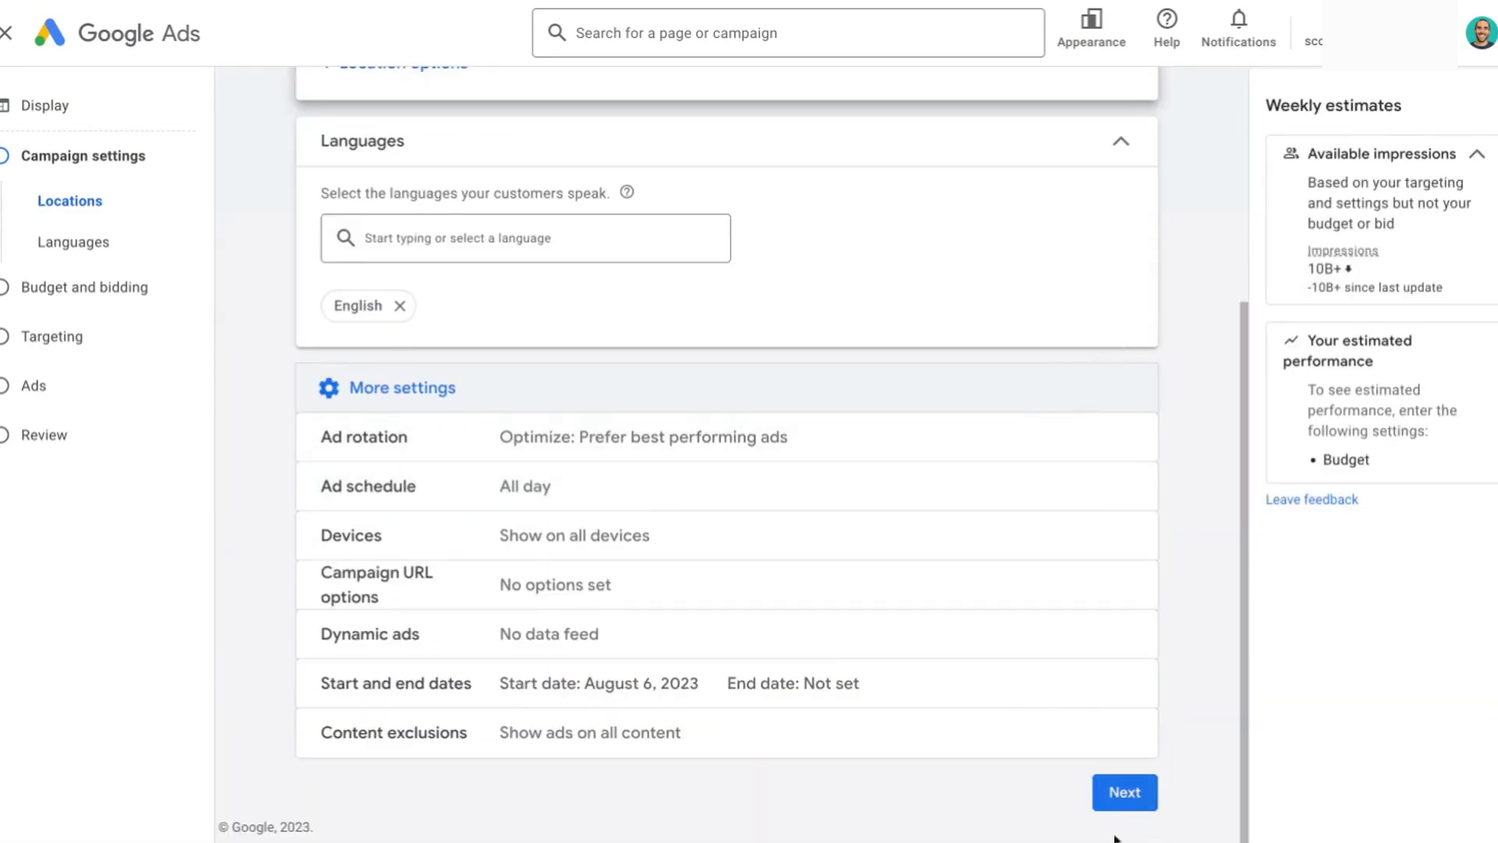
click(1124, 793)
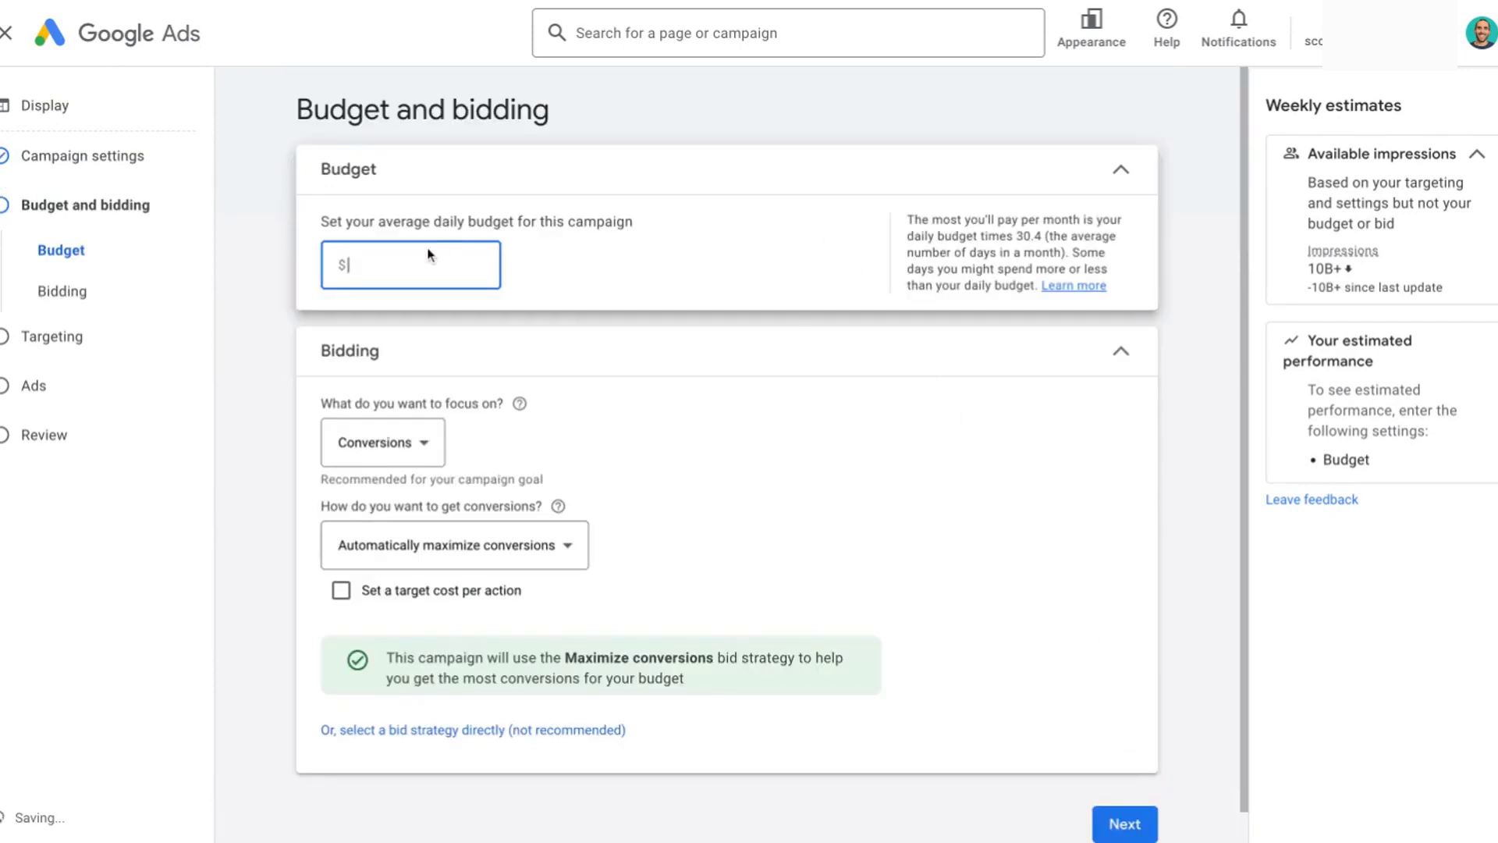
Set a $10 daily budget and choose the Maximize clicks bid strategy directly.
text(10)
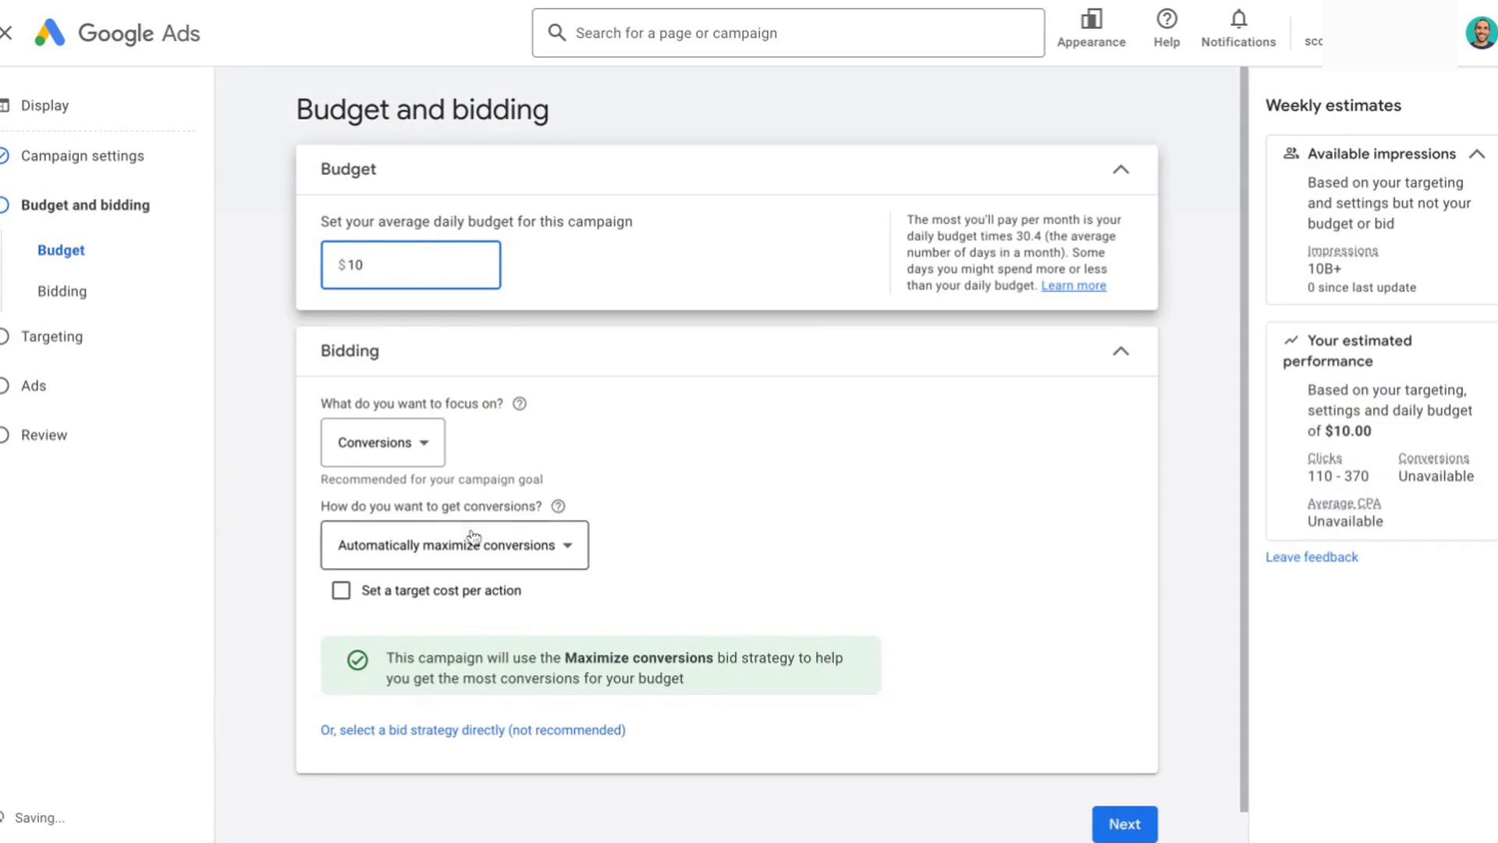
click(382, 442)
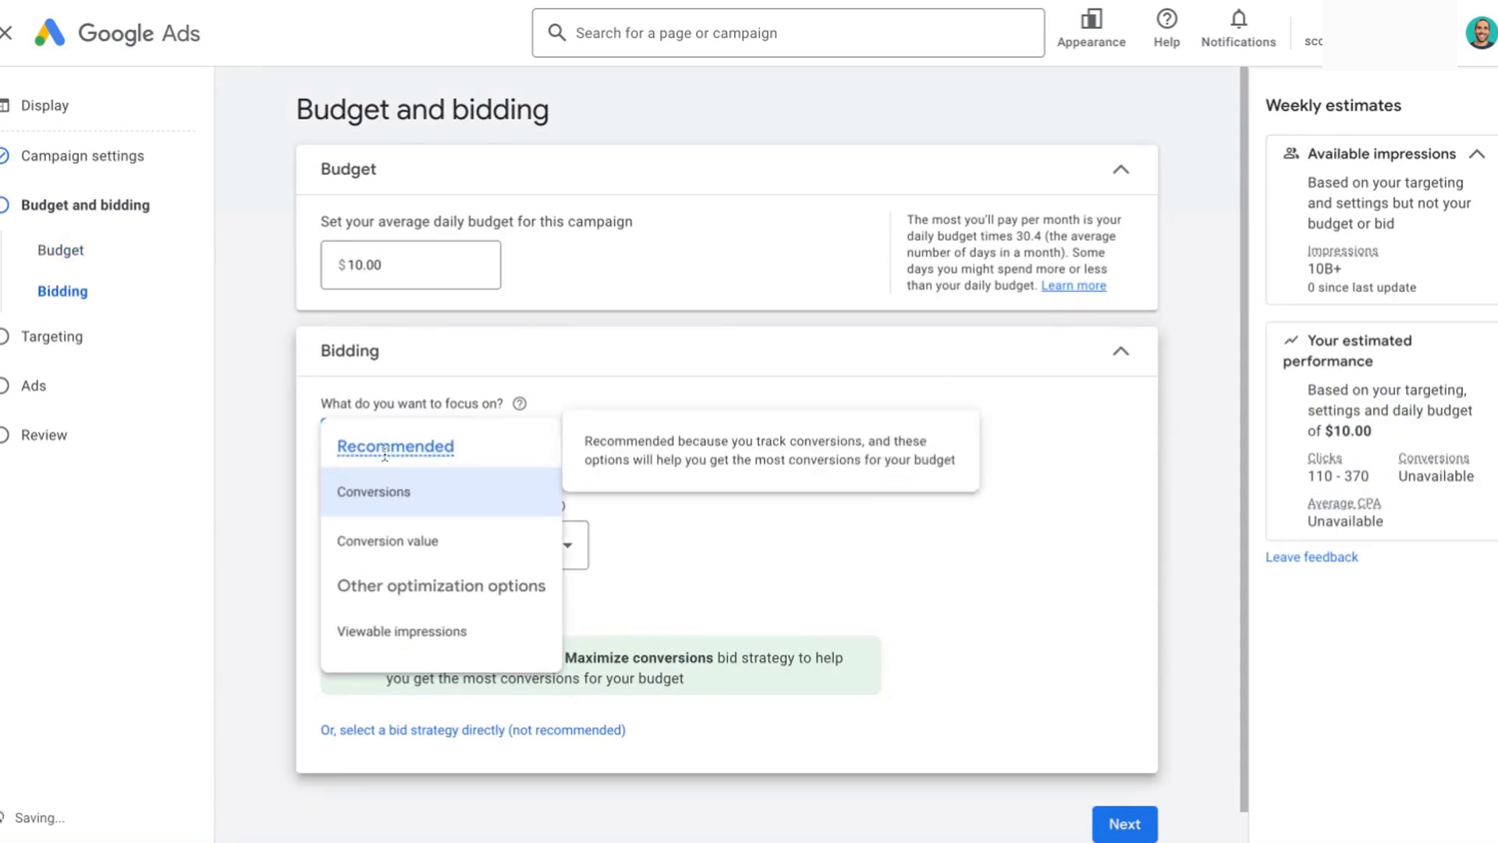
click(437, 631)
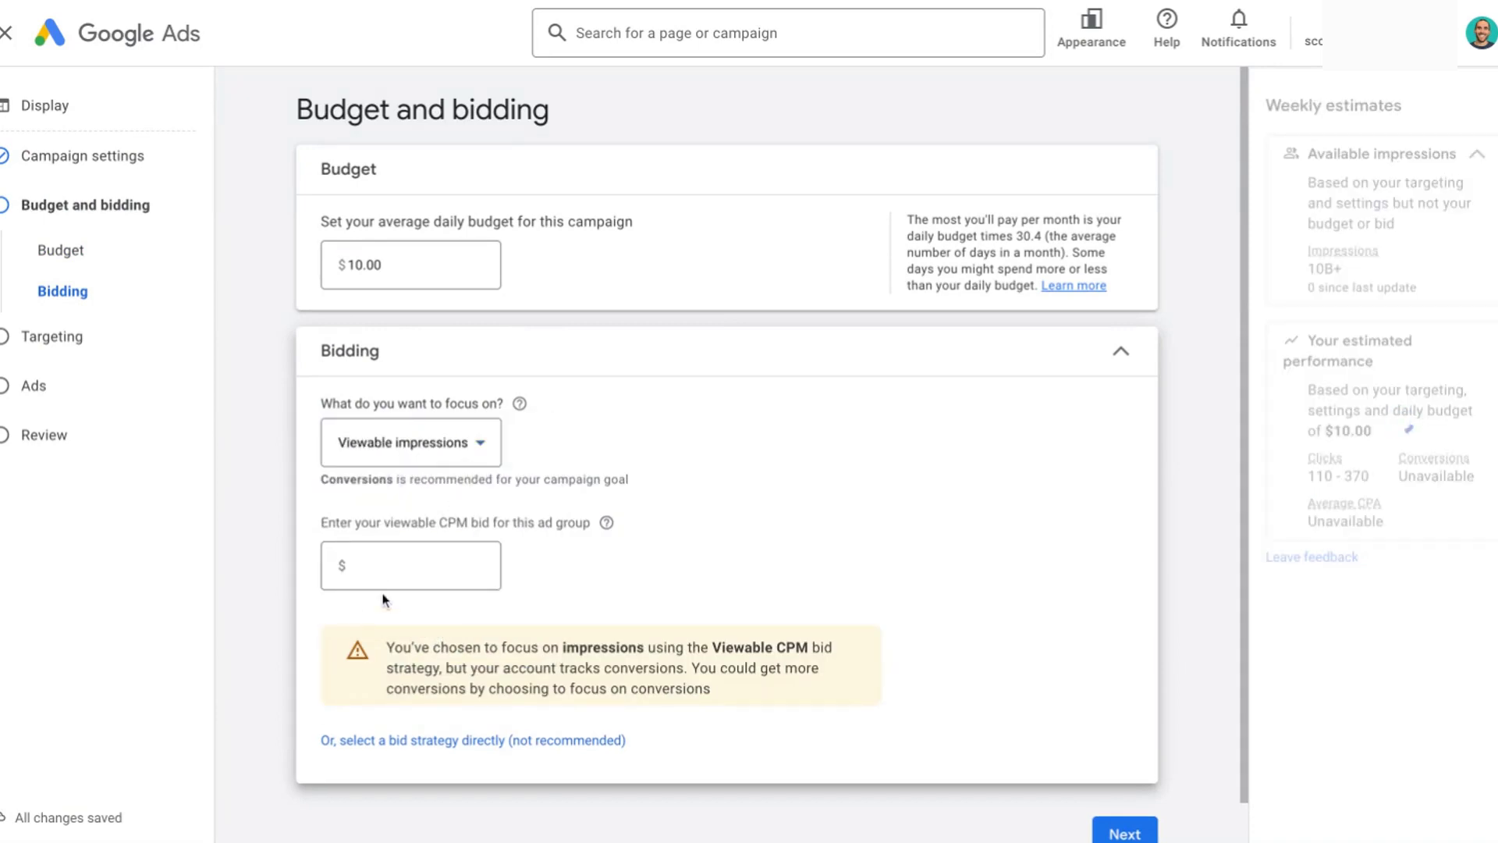
click(422, 740)
click(446, 544)
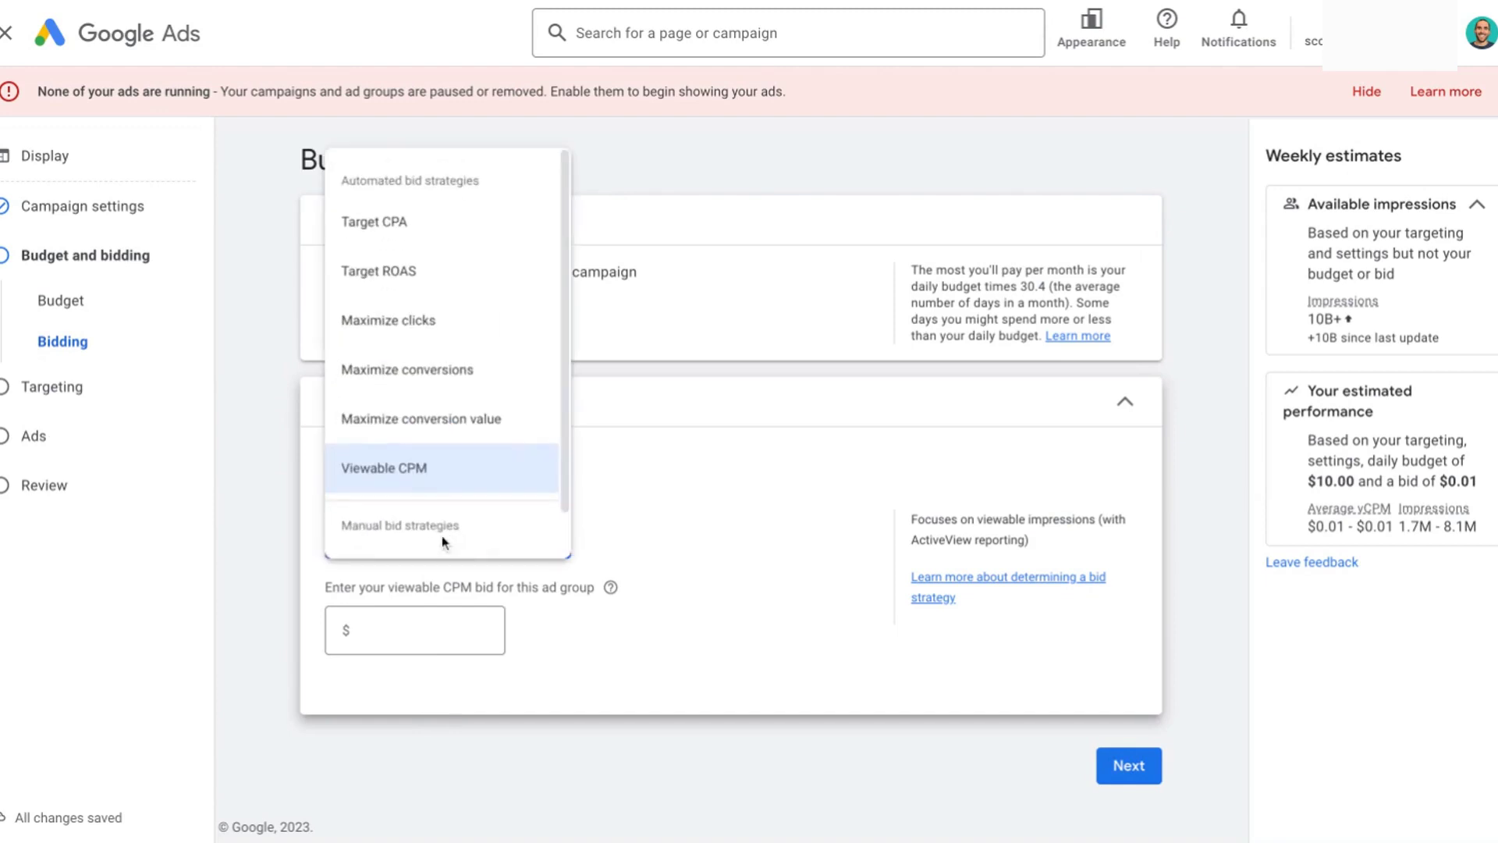
click(467, 341)
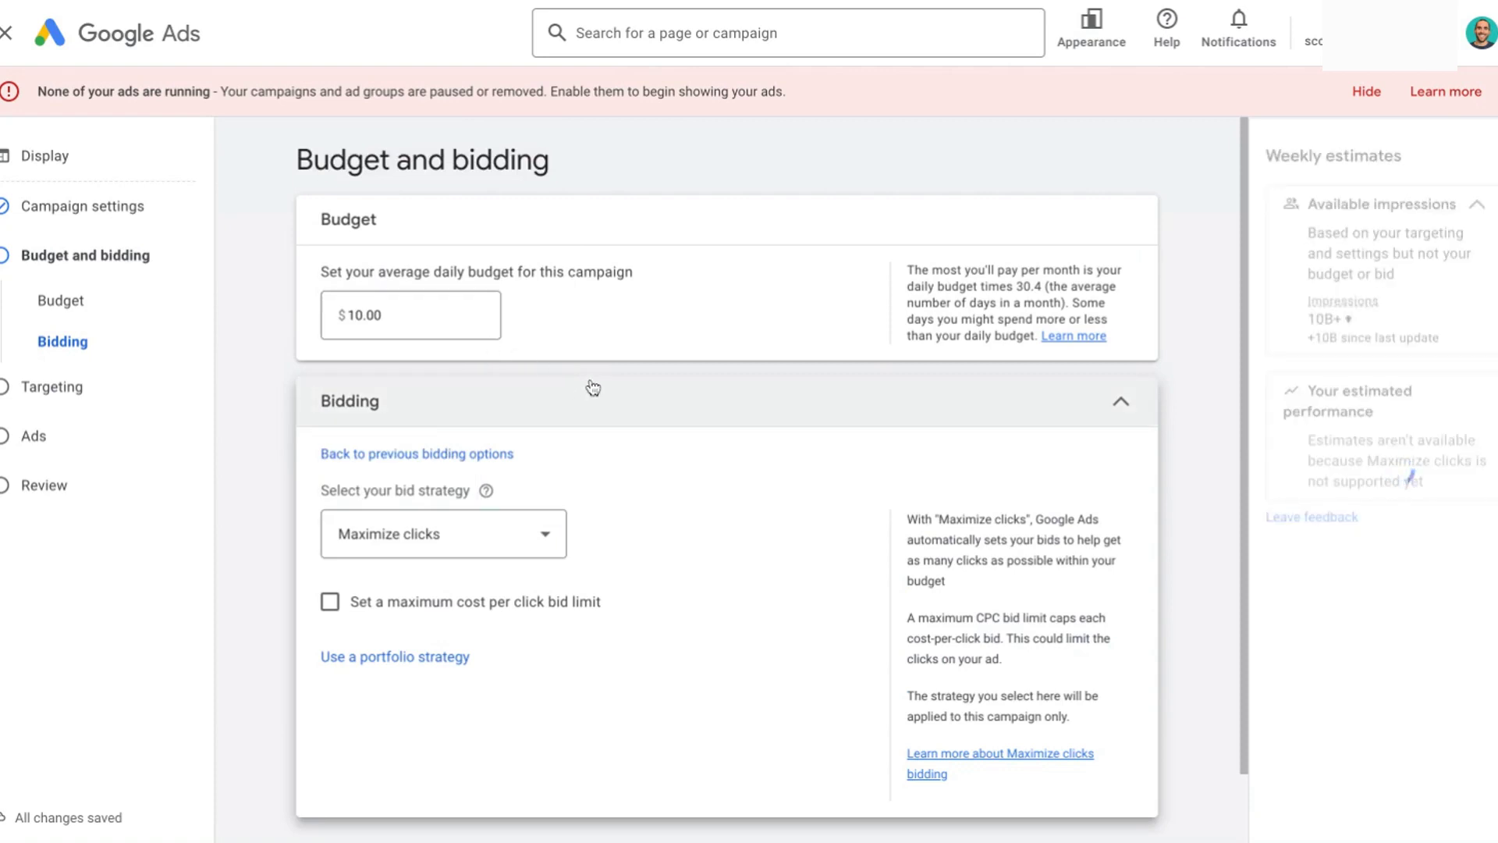
Advance to the Targeting step and list the targeting types that can be added.
scroll(593, 388, down, 2)
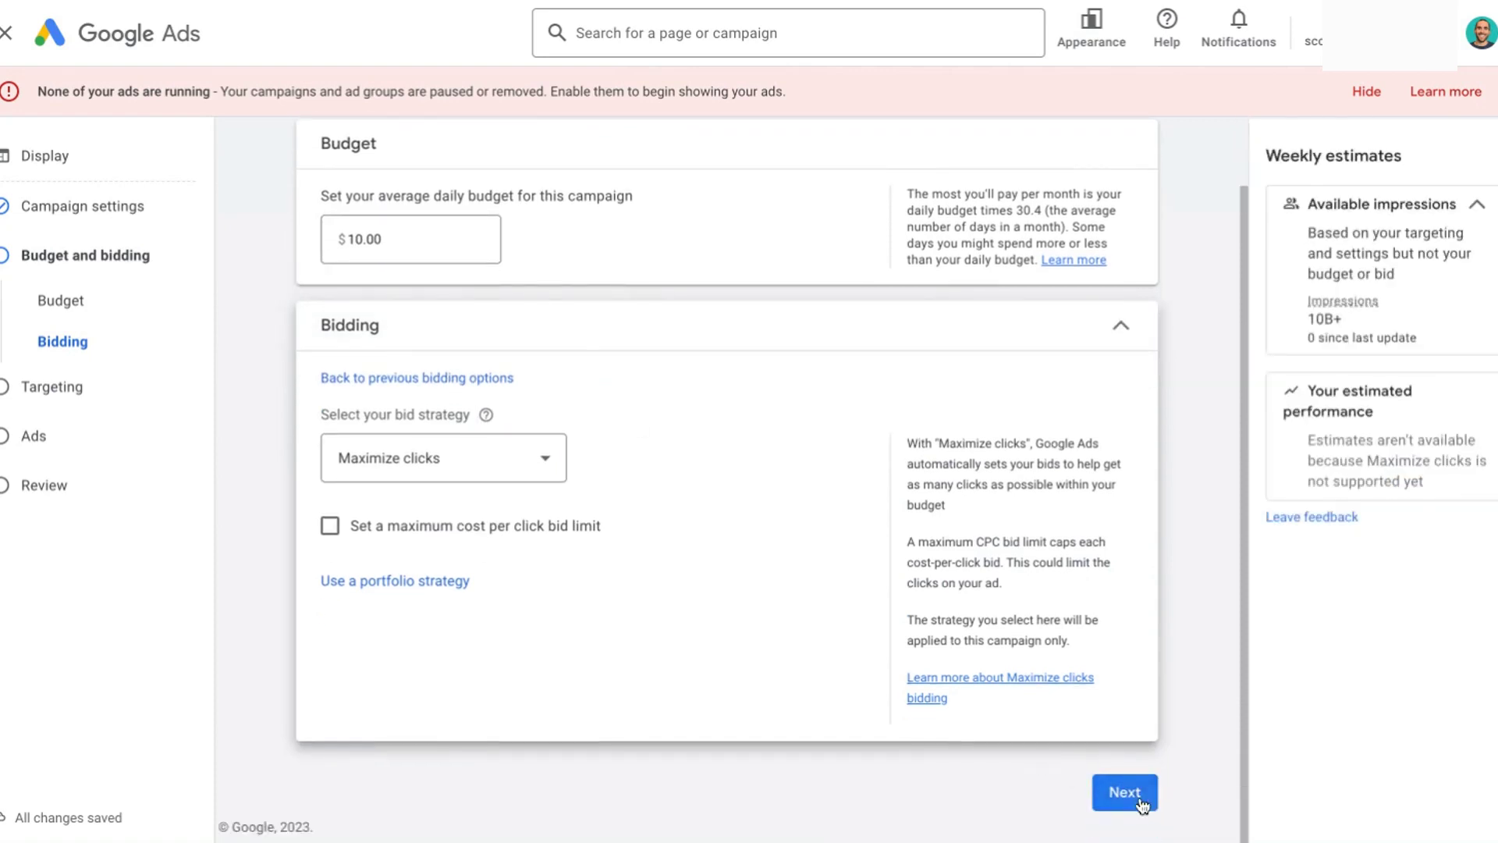
click(1138, 796)
click(391, 469)
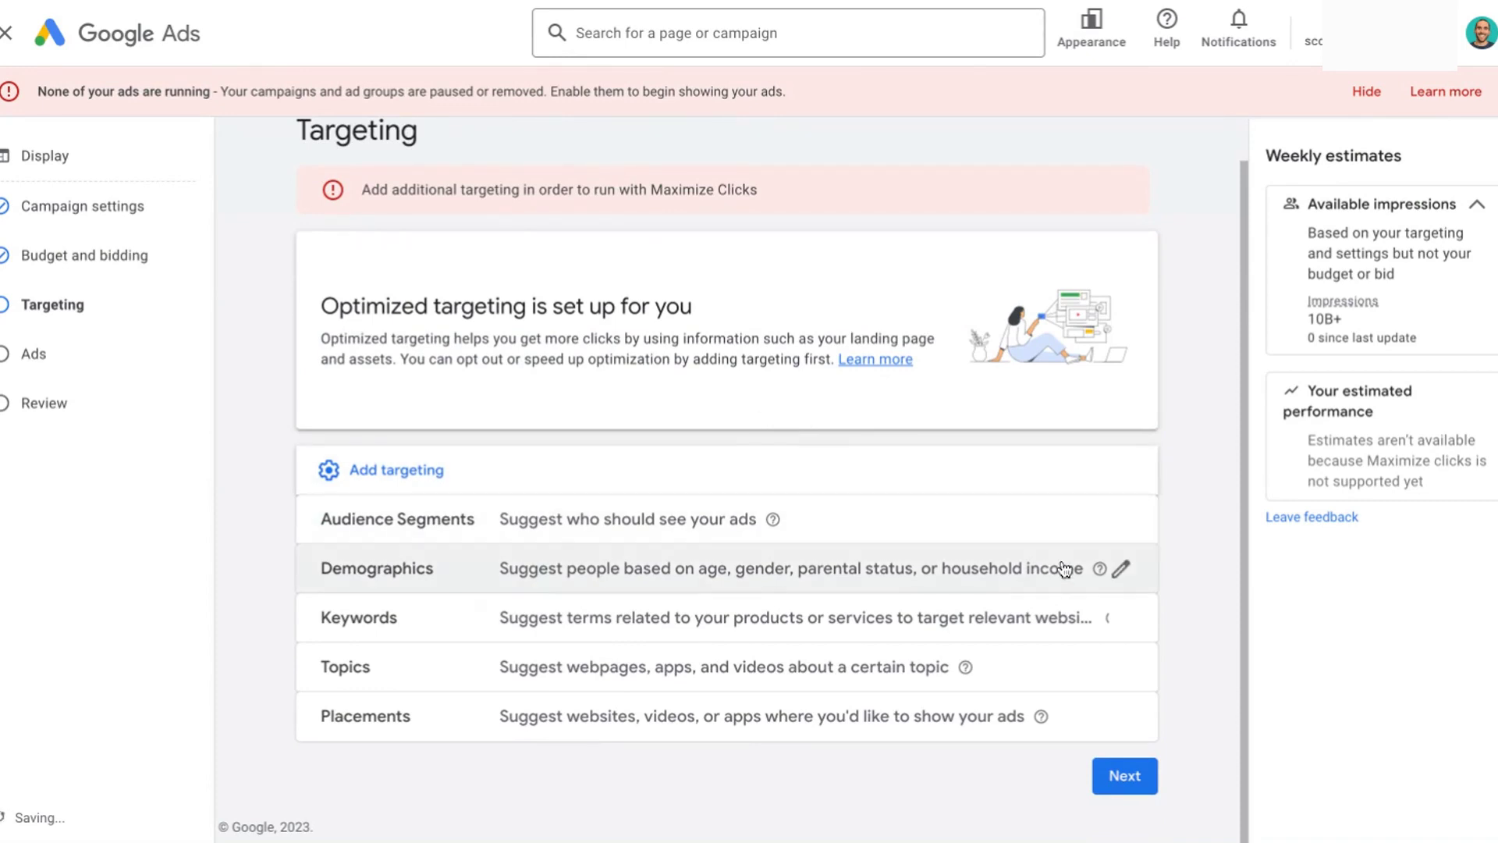
Browse apps for 'fox10' and add FOX 10 Phoenix: News as a targeted placement.
click(1090, 724)
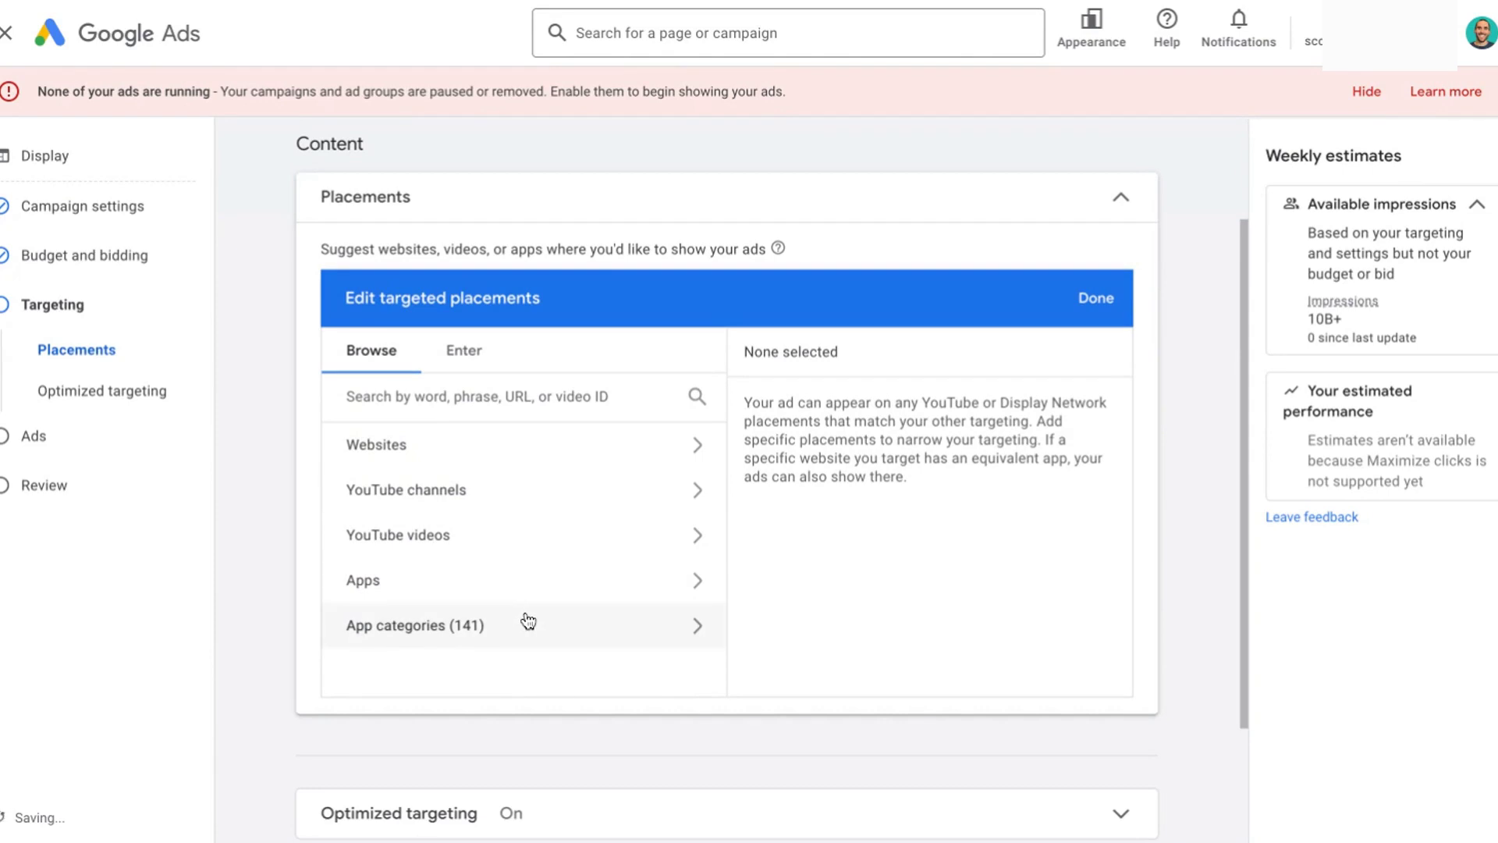
click(528, 587)
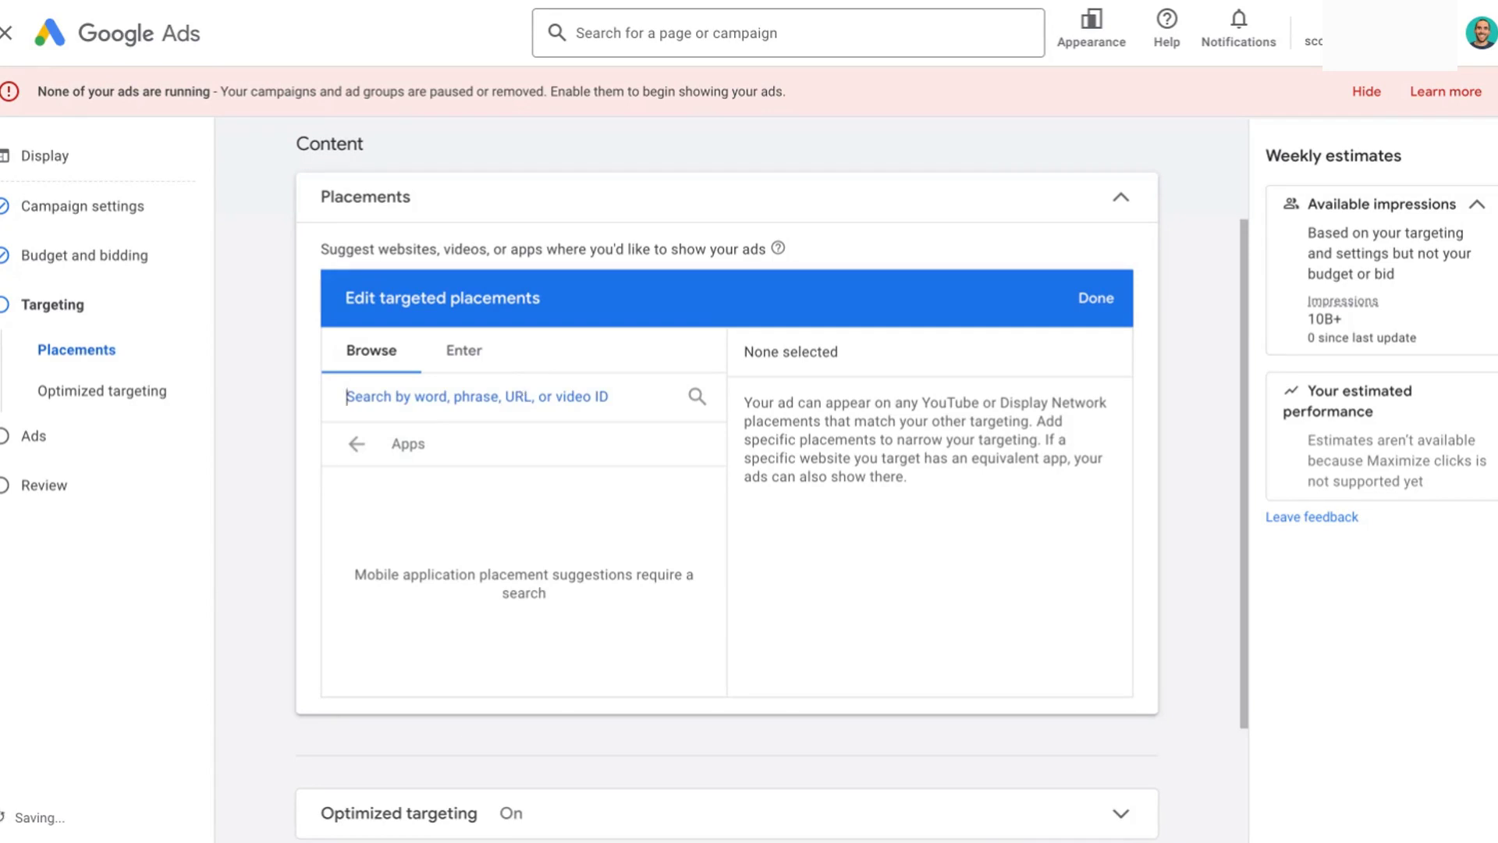
text(foo)
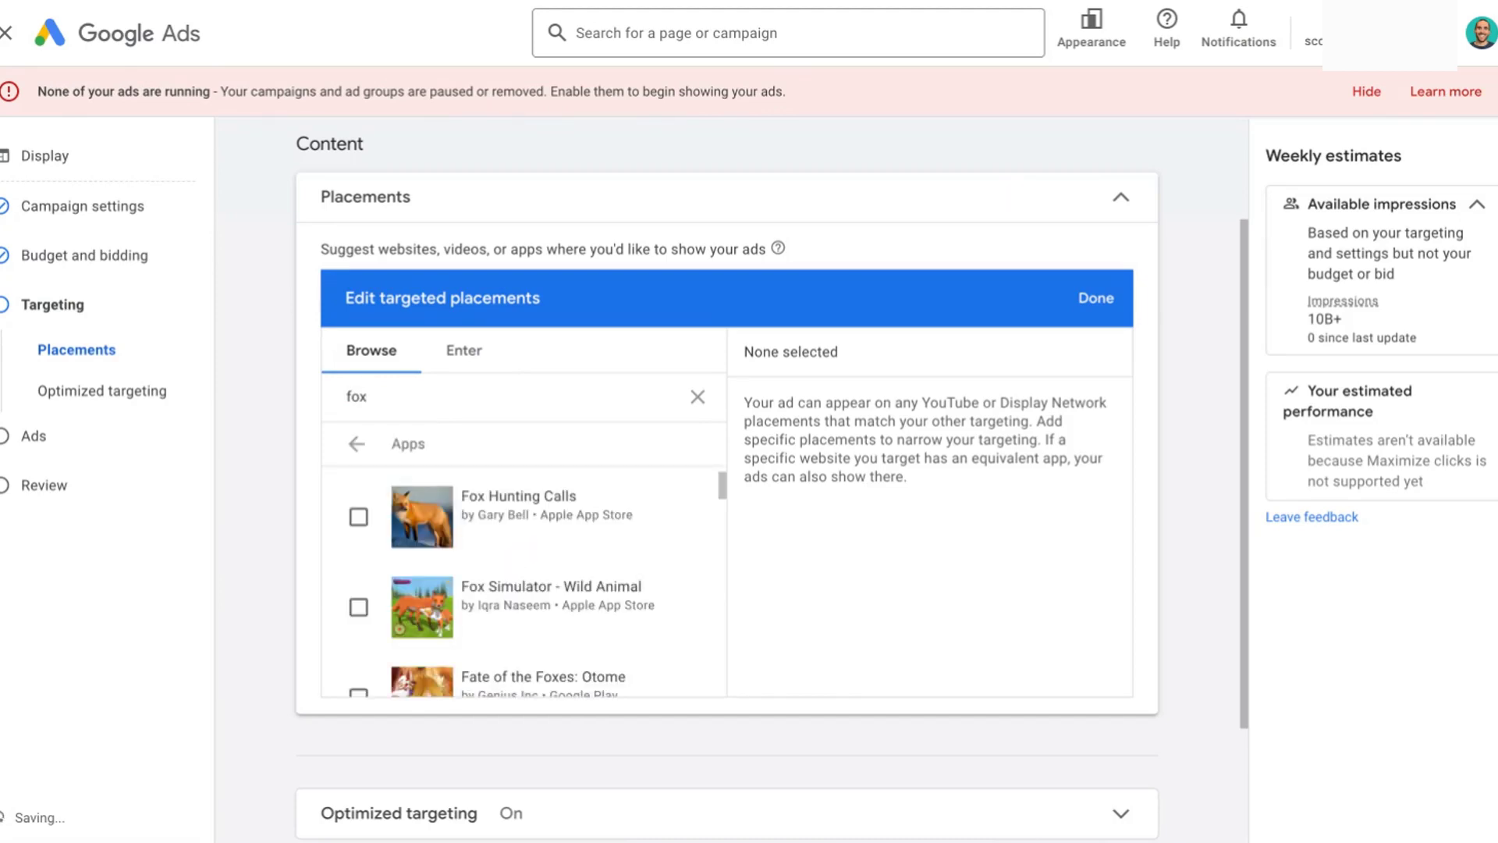
text(10)
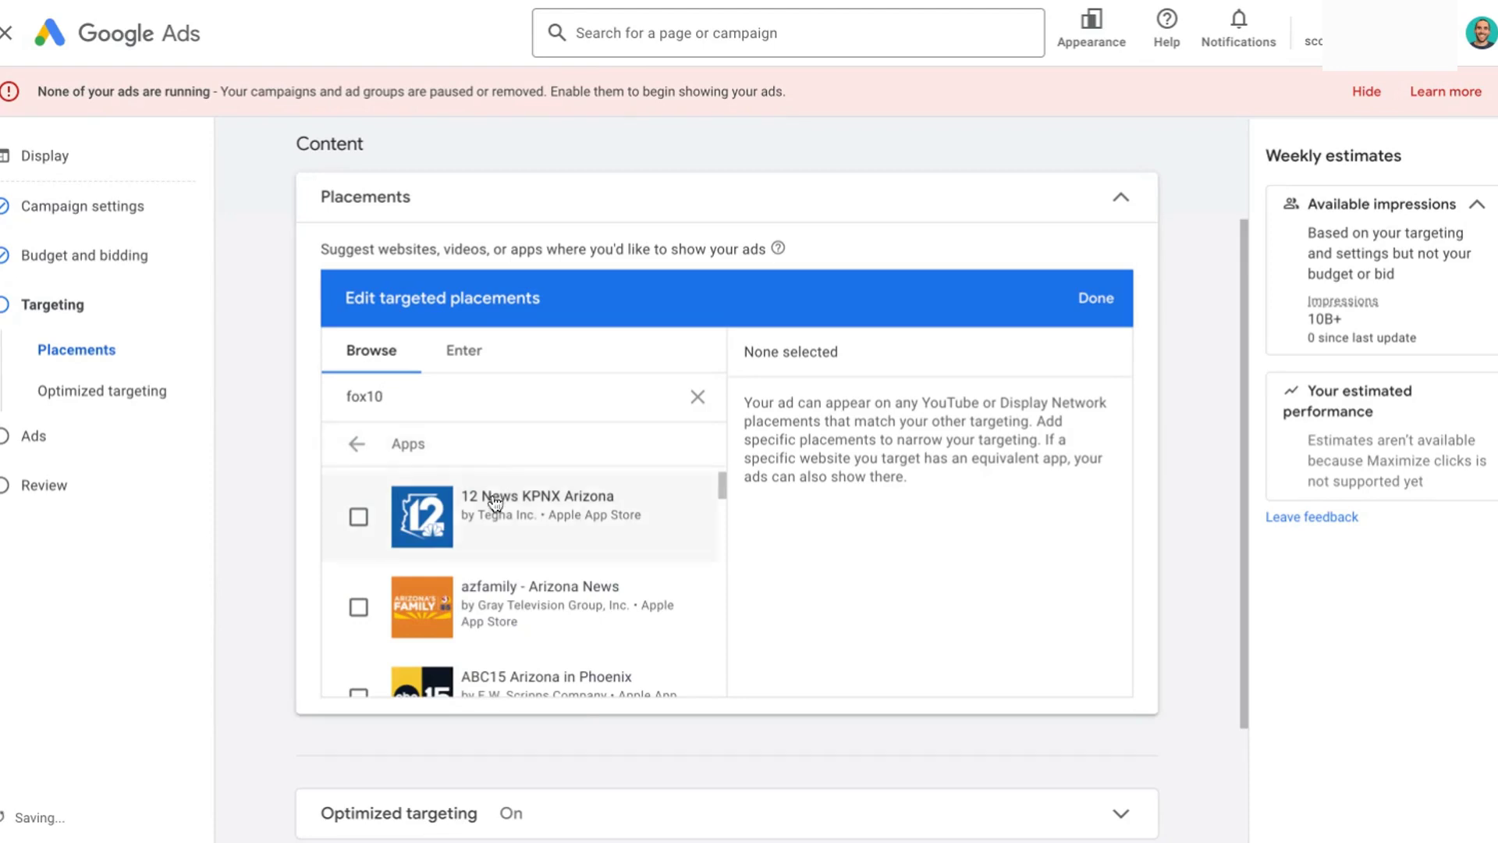
scroll(532, 541, down, 2)
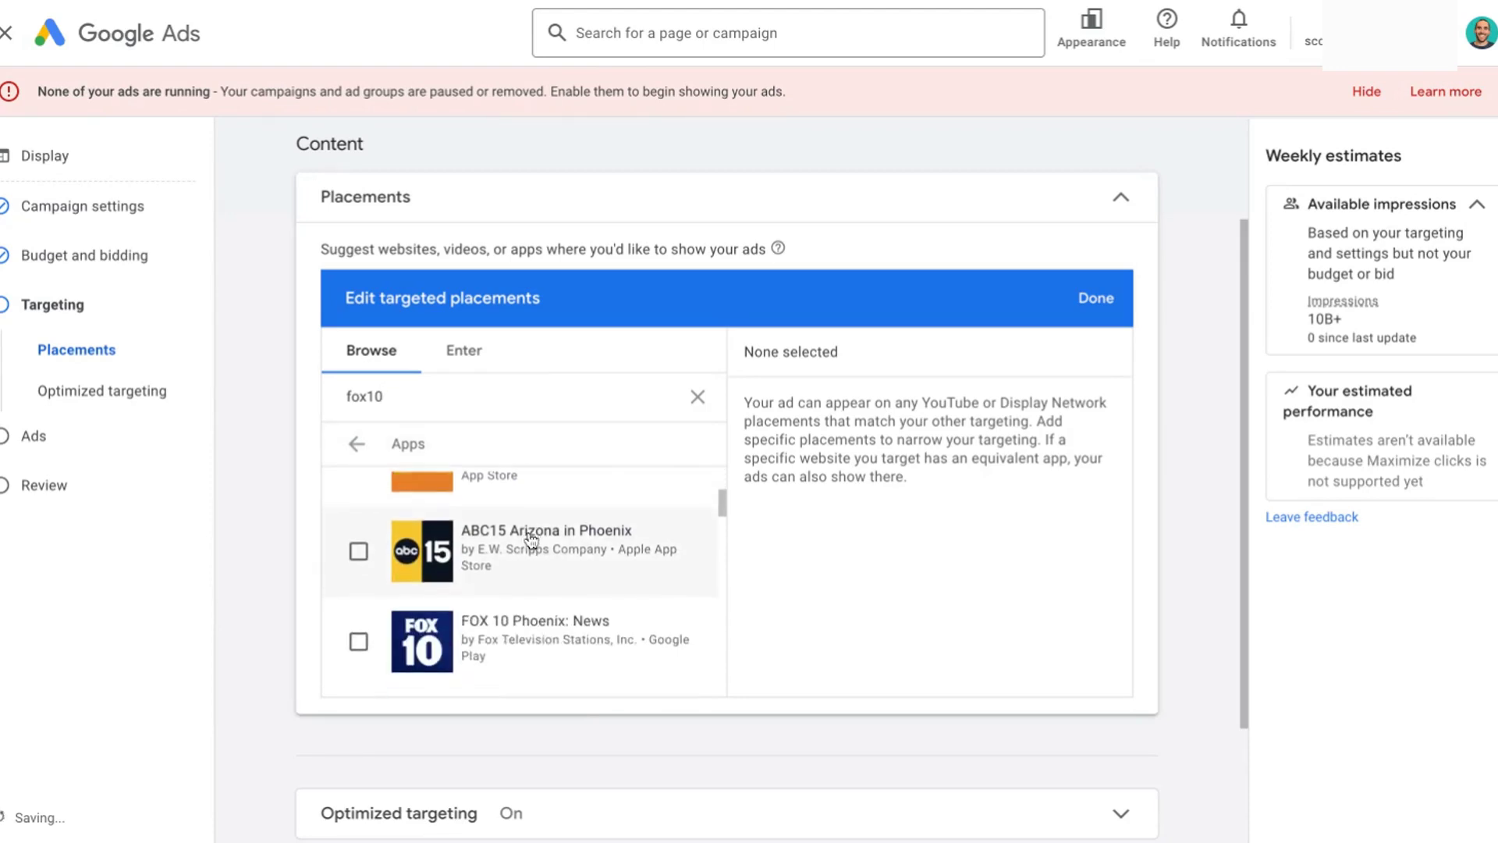
scroll(531, 539, down, 1)
click(360, 615)
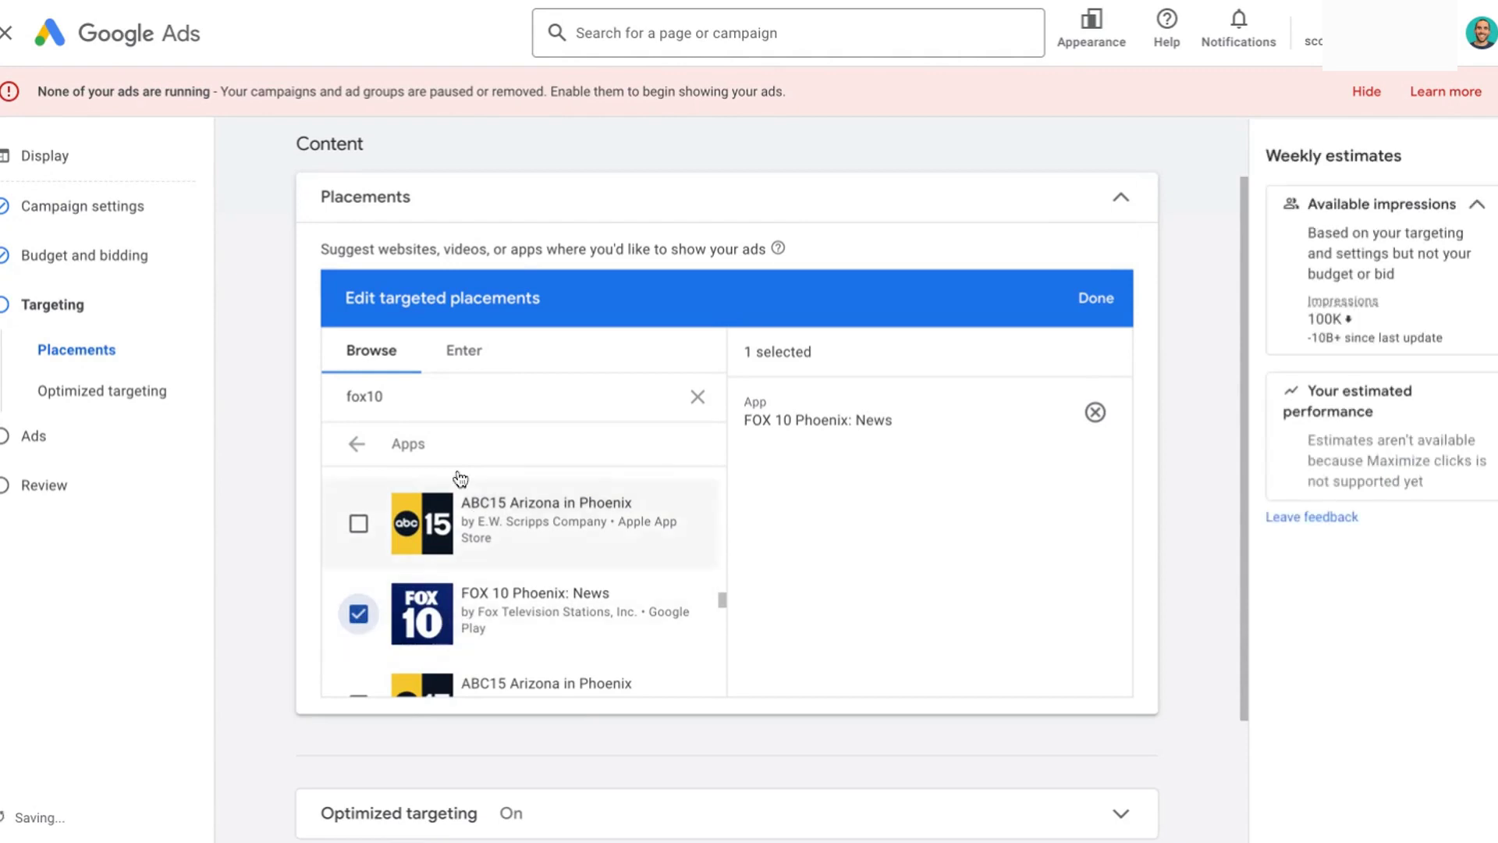
Replace the placement search with 'calculator' and show the calculator app results.
scroll(468, 531, down, 3)
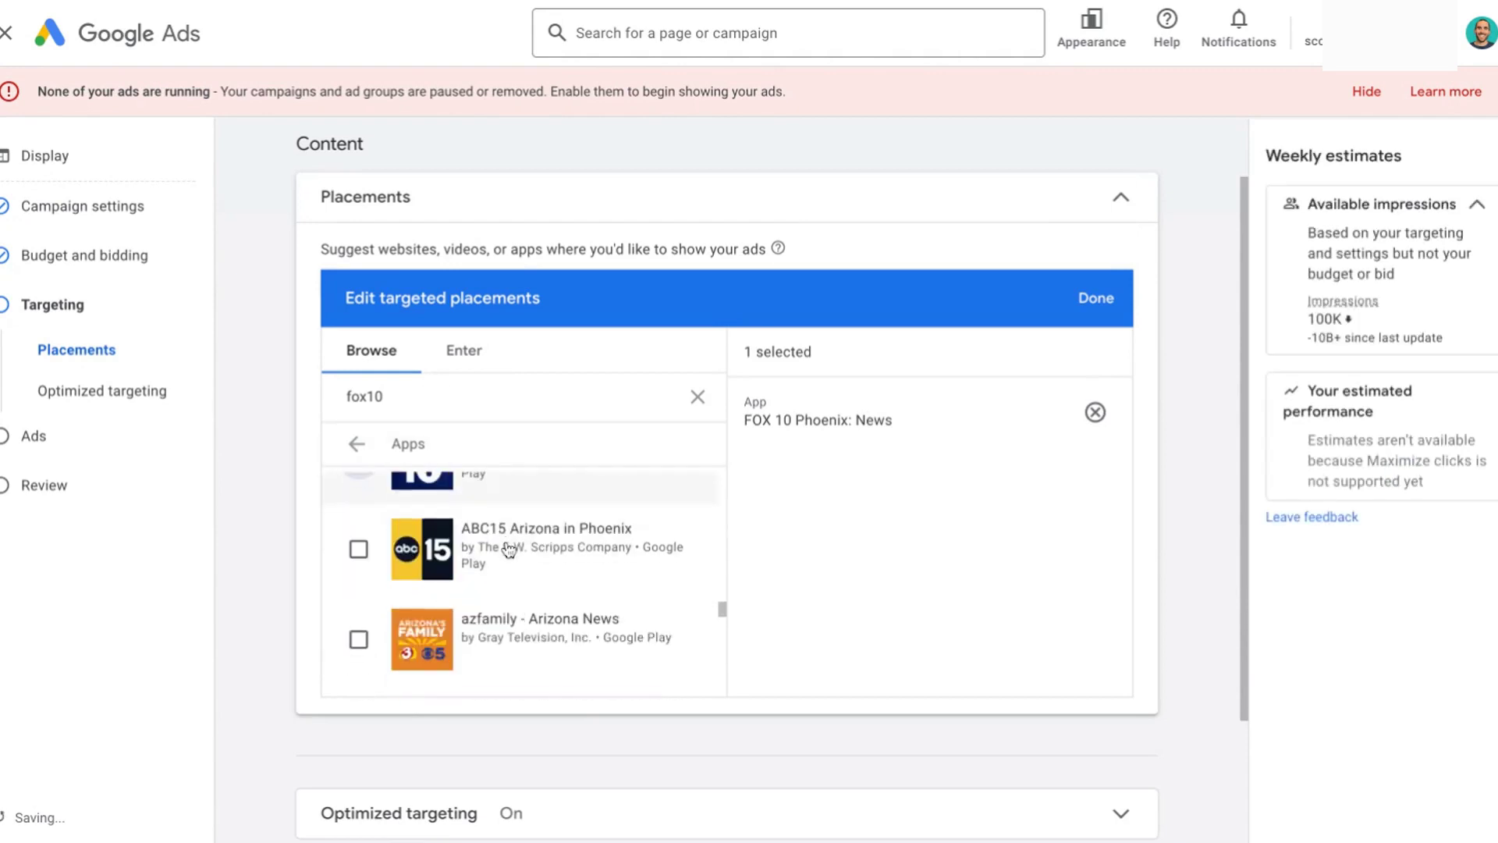
double_click(457, 399)
key(BackSpace)
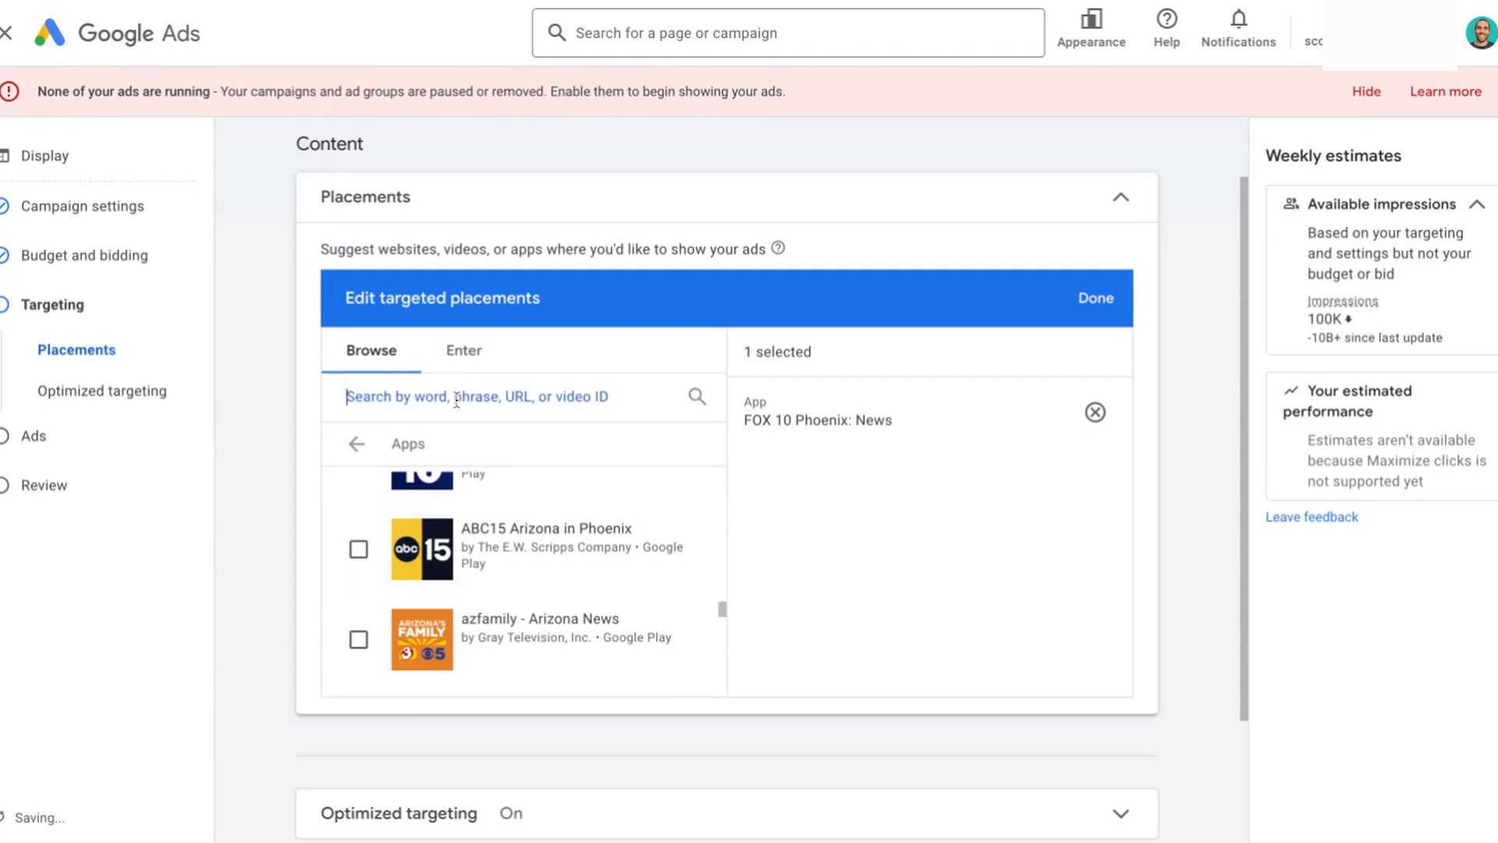
text(cal)
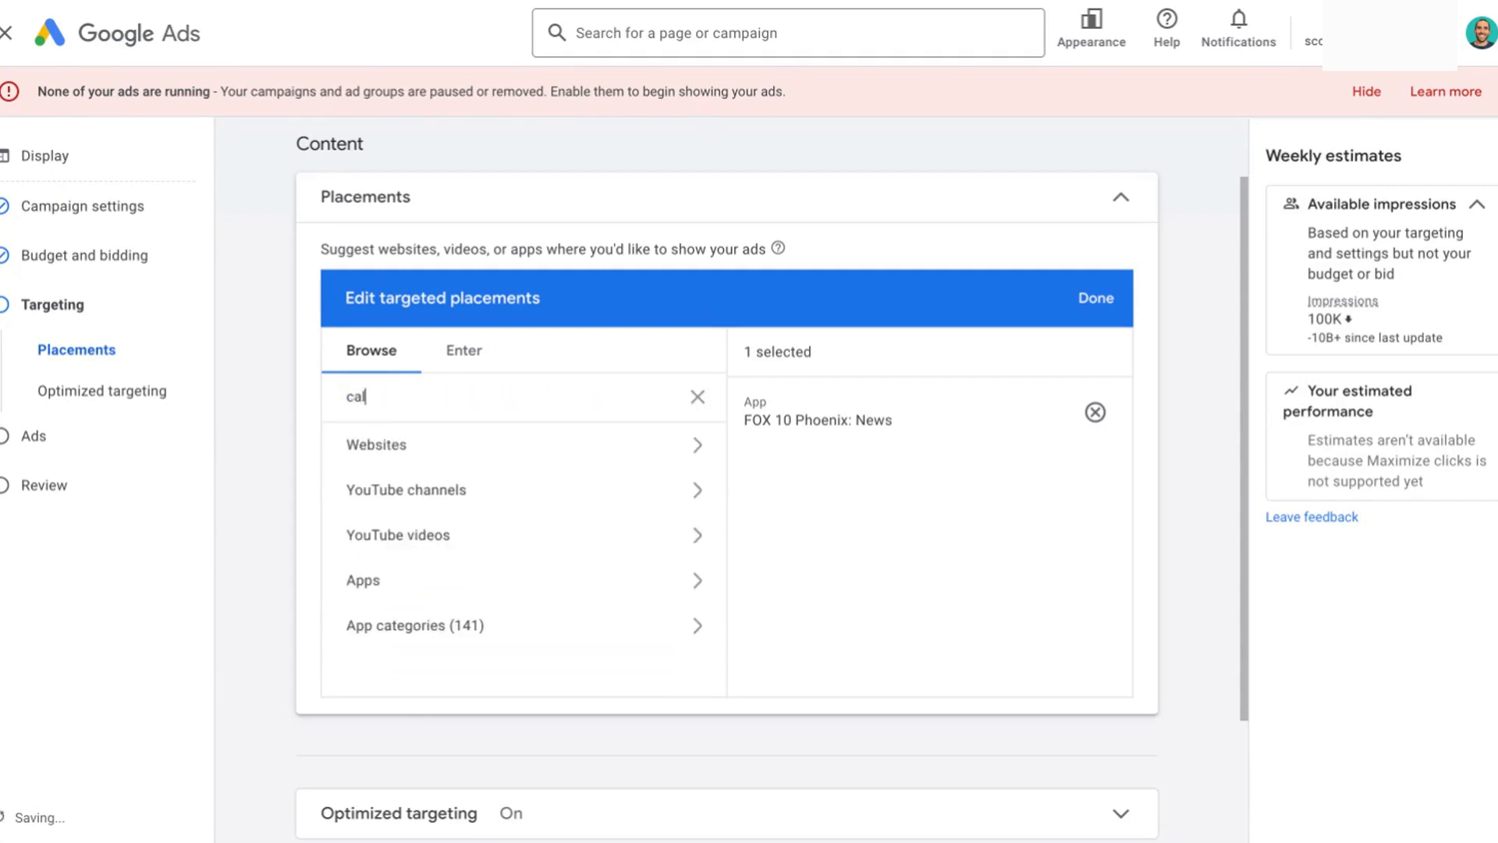
text(culator)
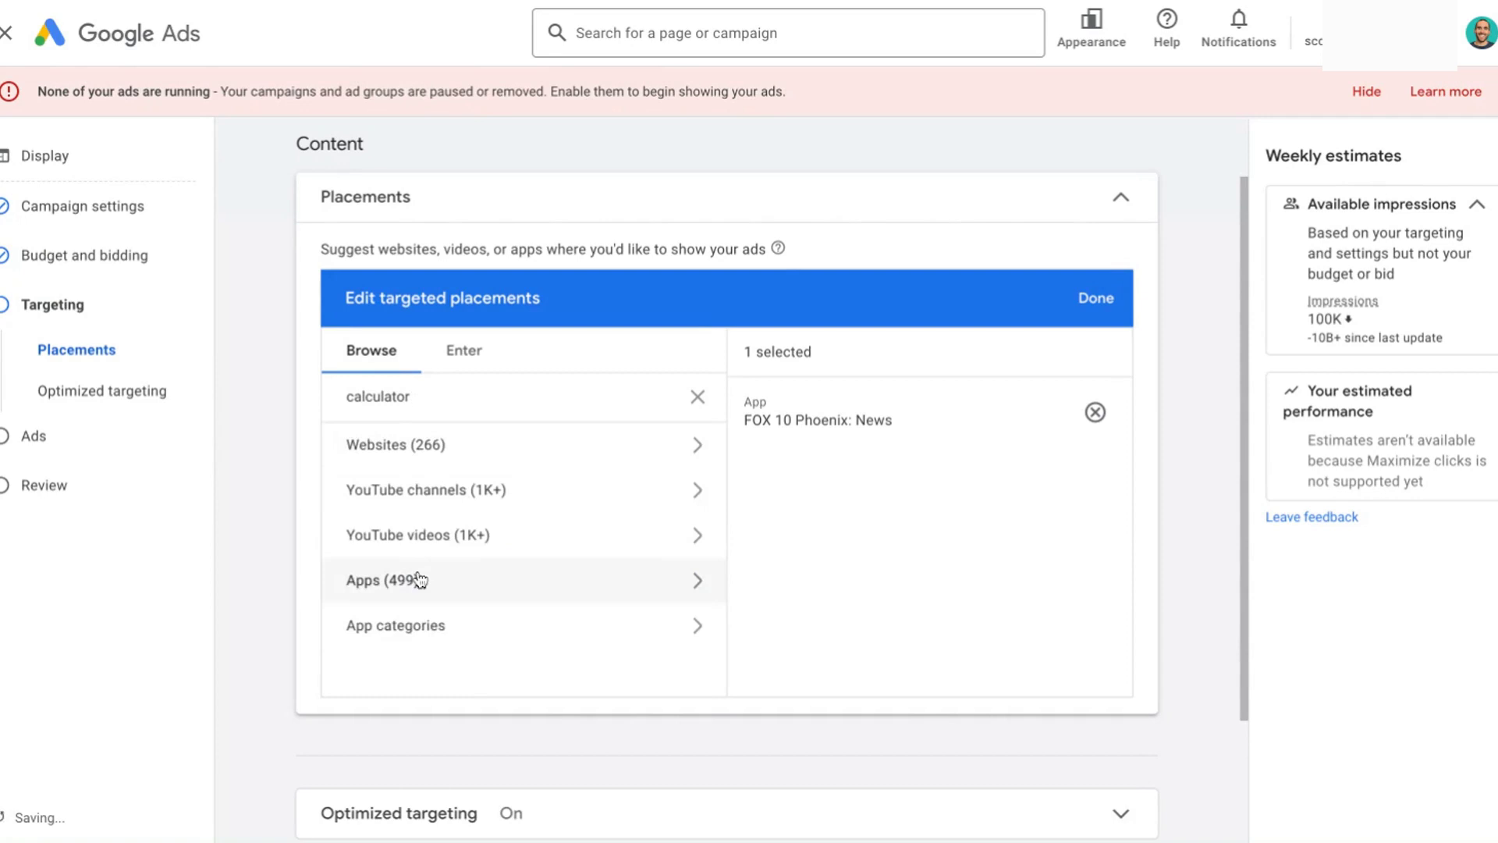
click(418, 578)
Add Graphing Calculator X84, then search 'weather' and add Weatherzone: Weather Forecasts as placements.
scroll(420, 546, down, 3)
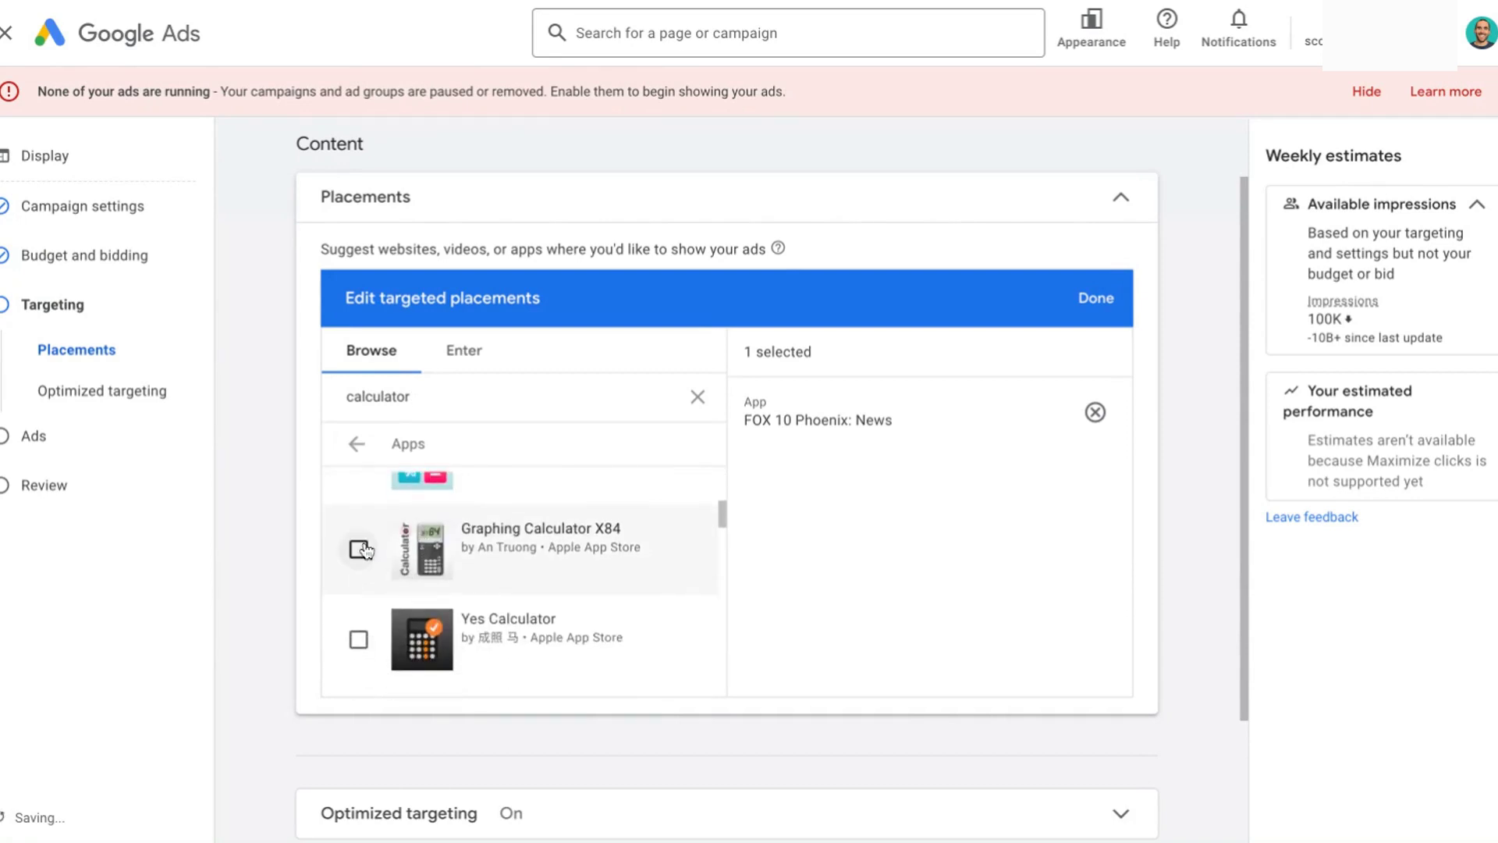
click(359, 556)
double_click(475, 405)
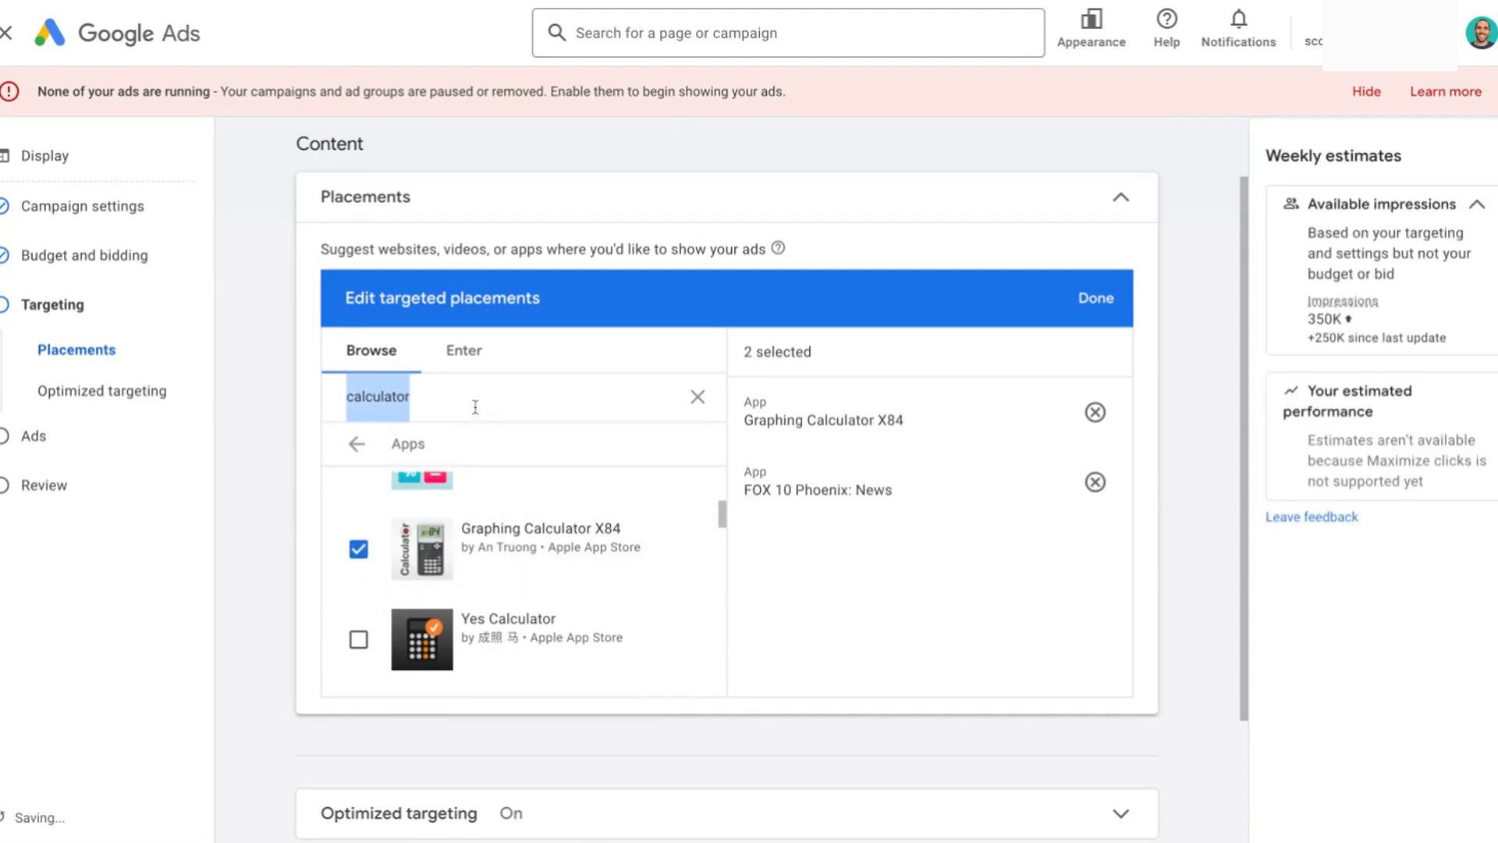
key(BackSpace)
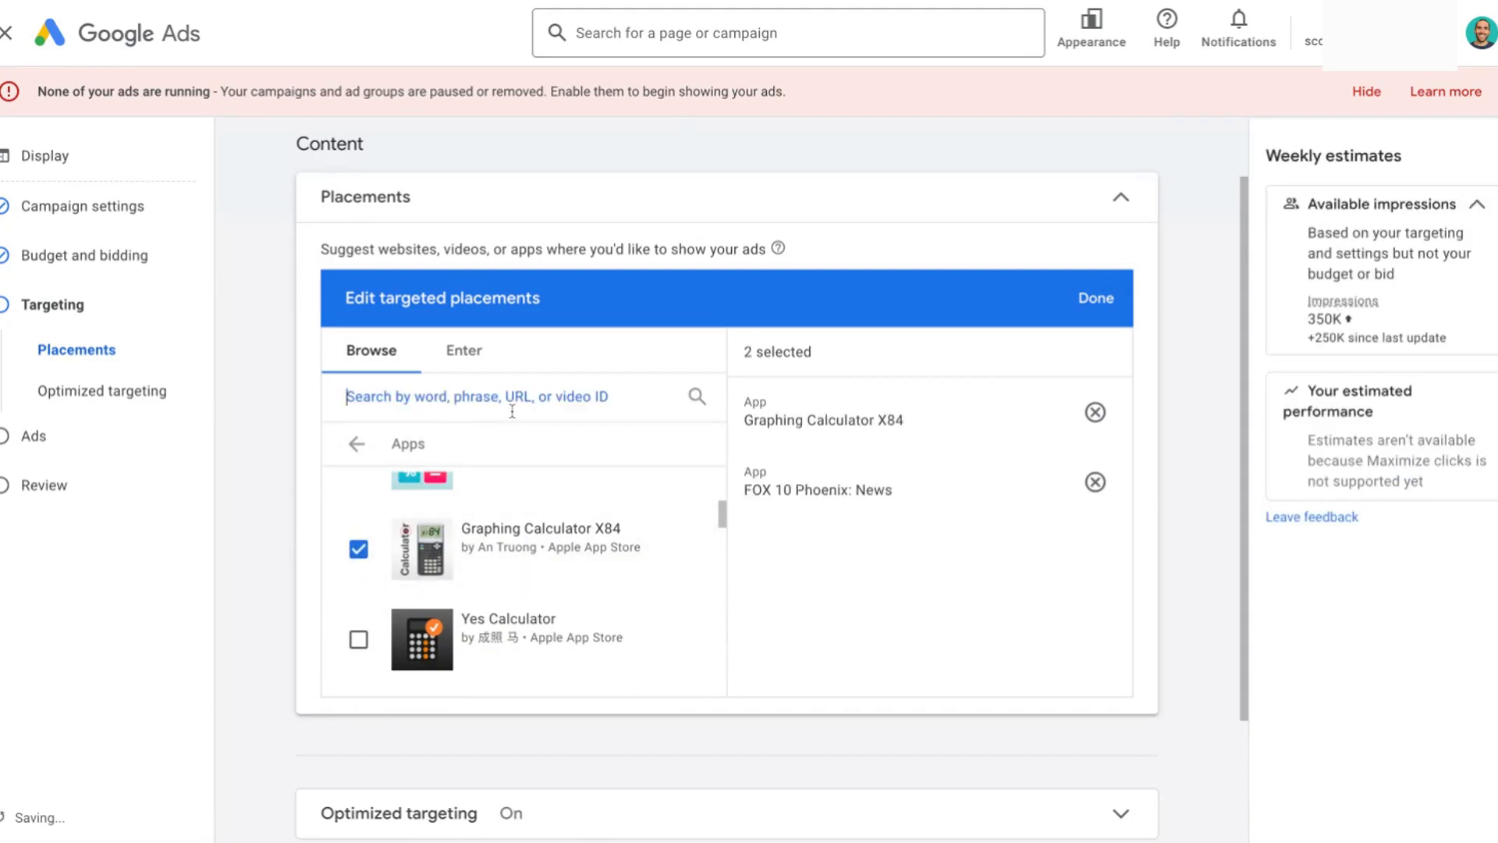
text(weather)
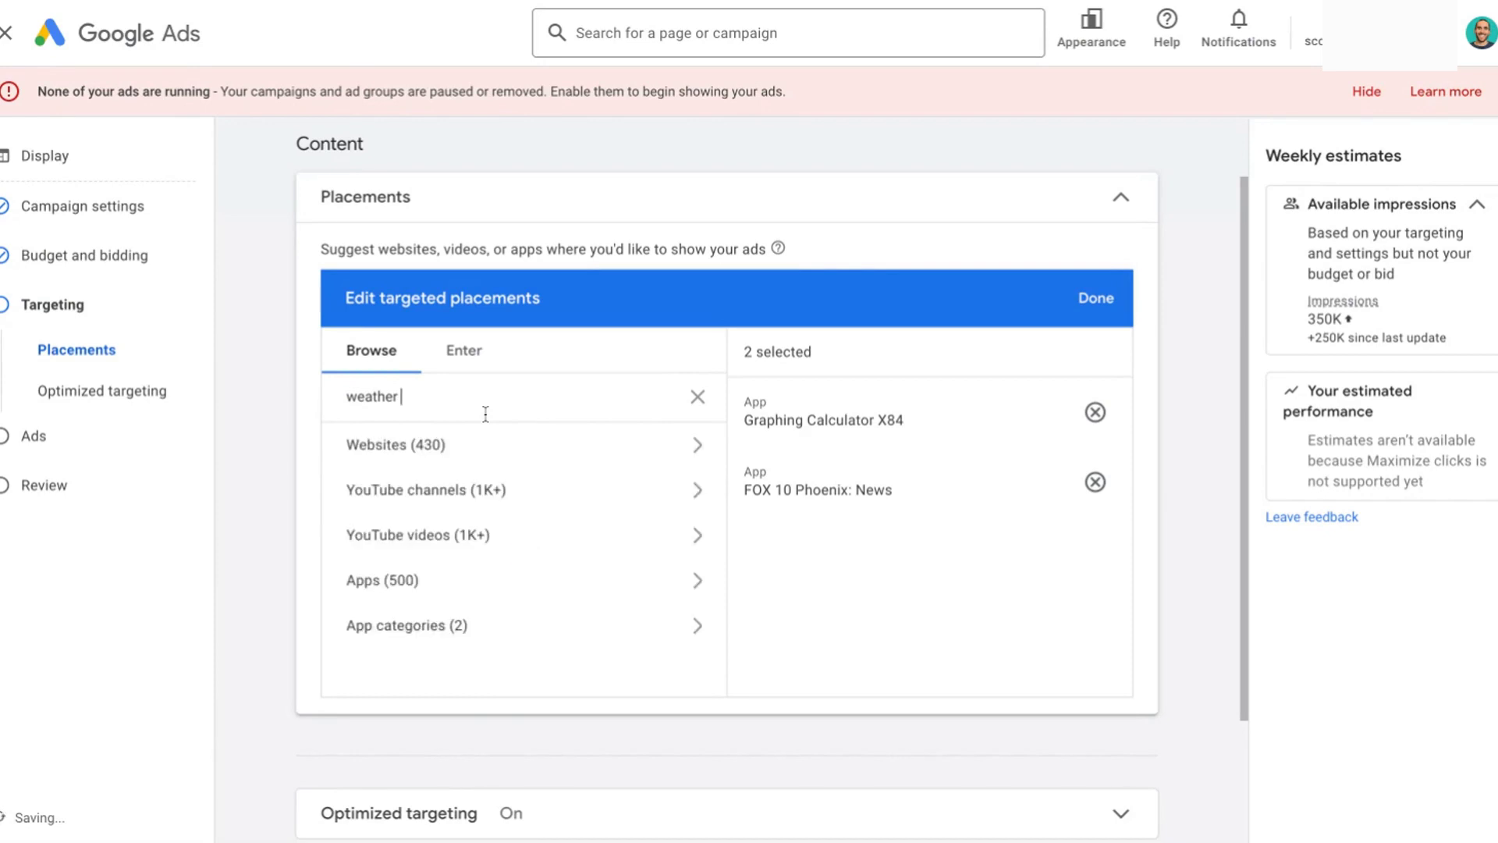
click(426, 595)
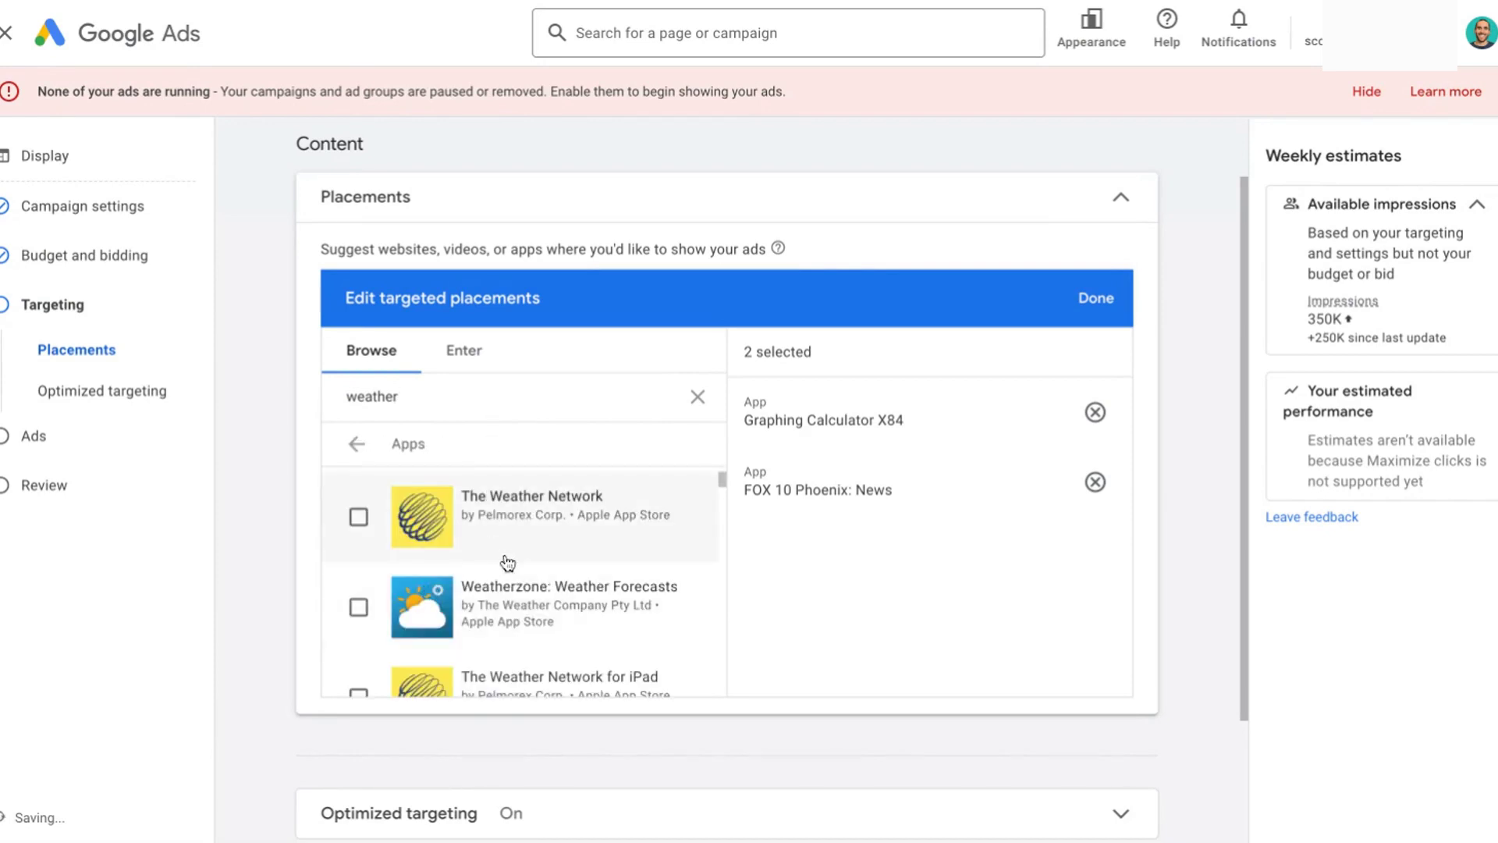
scroll(511, 565, down, 1)
scroll(508, 574, down, 3)
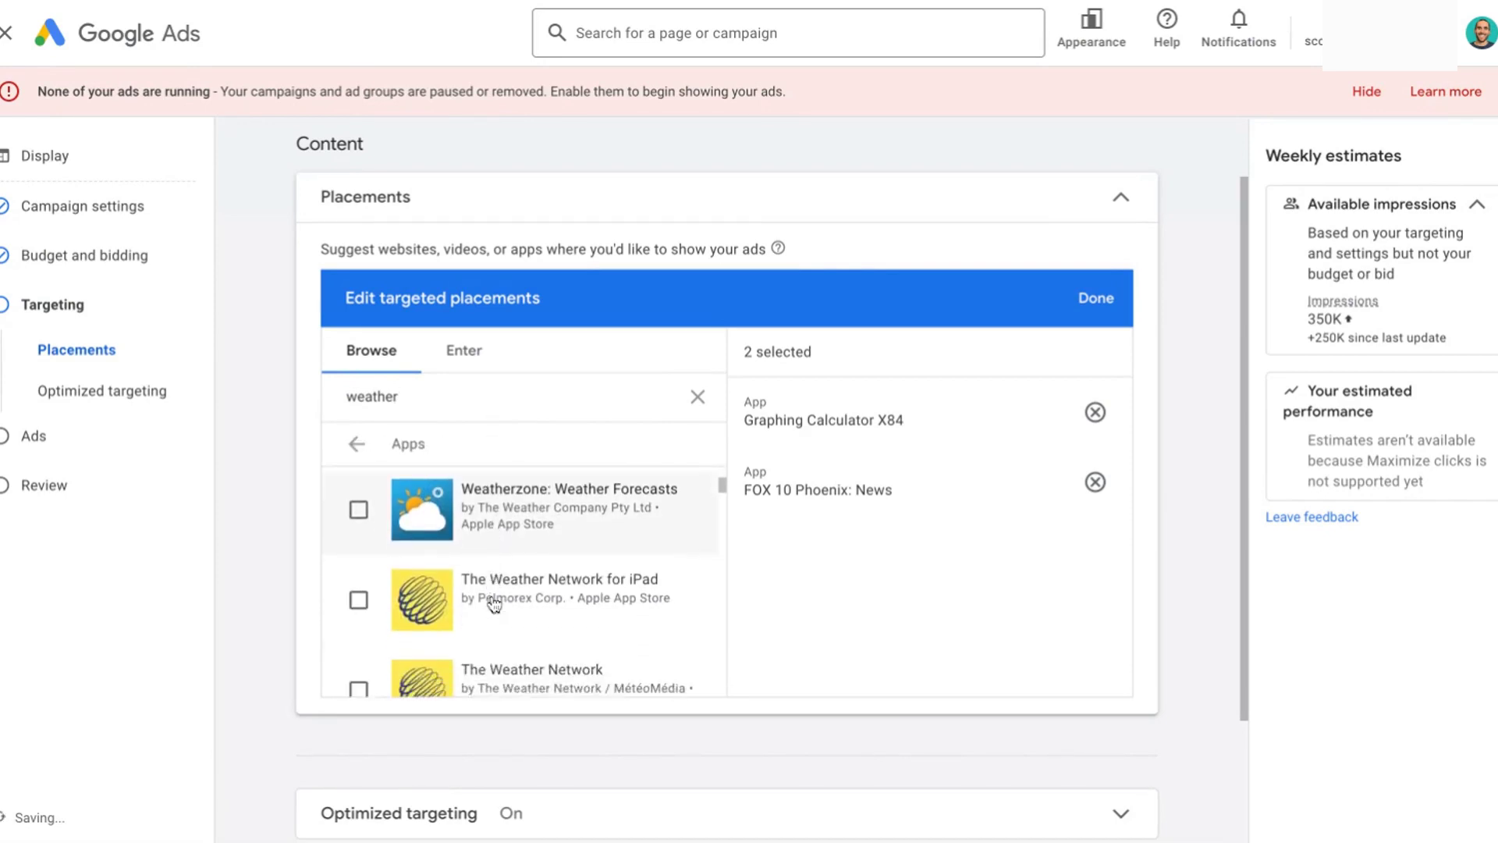
scroll(496, 608, down, 3)
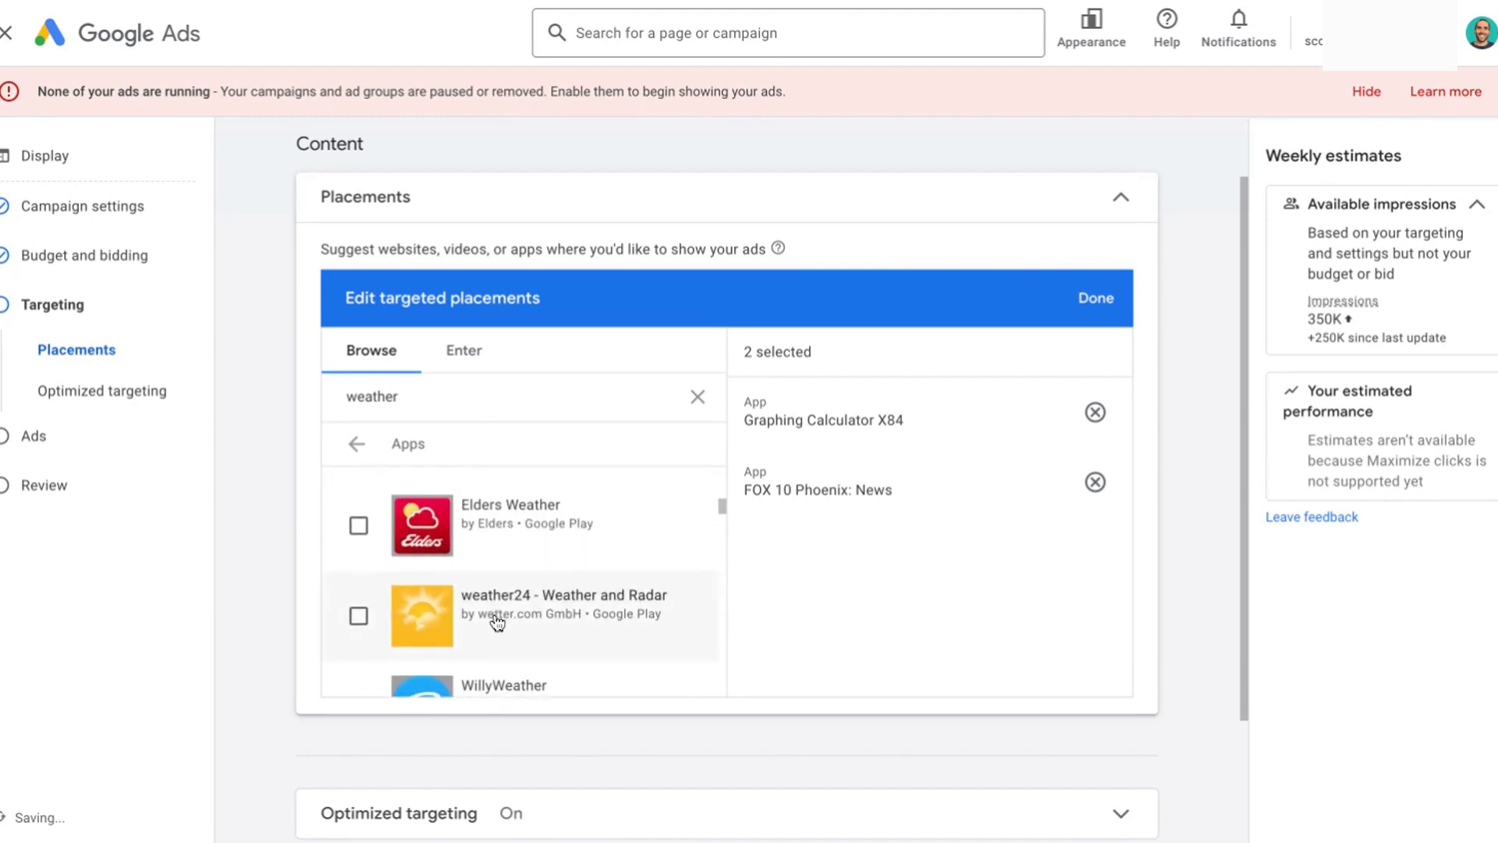
scroll(495, 622, down, 3)
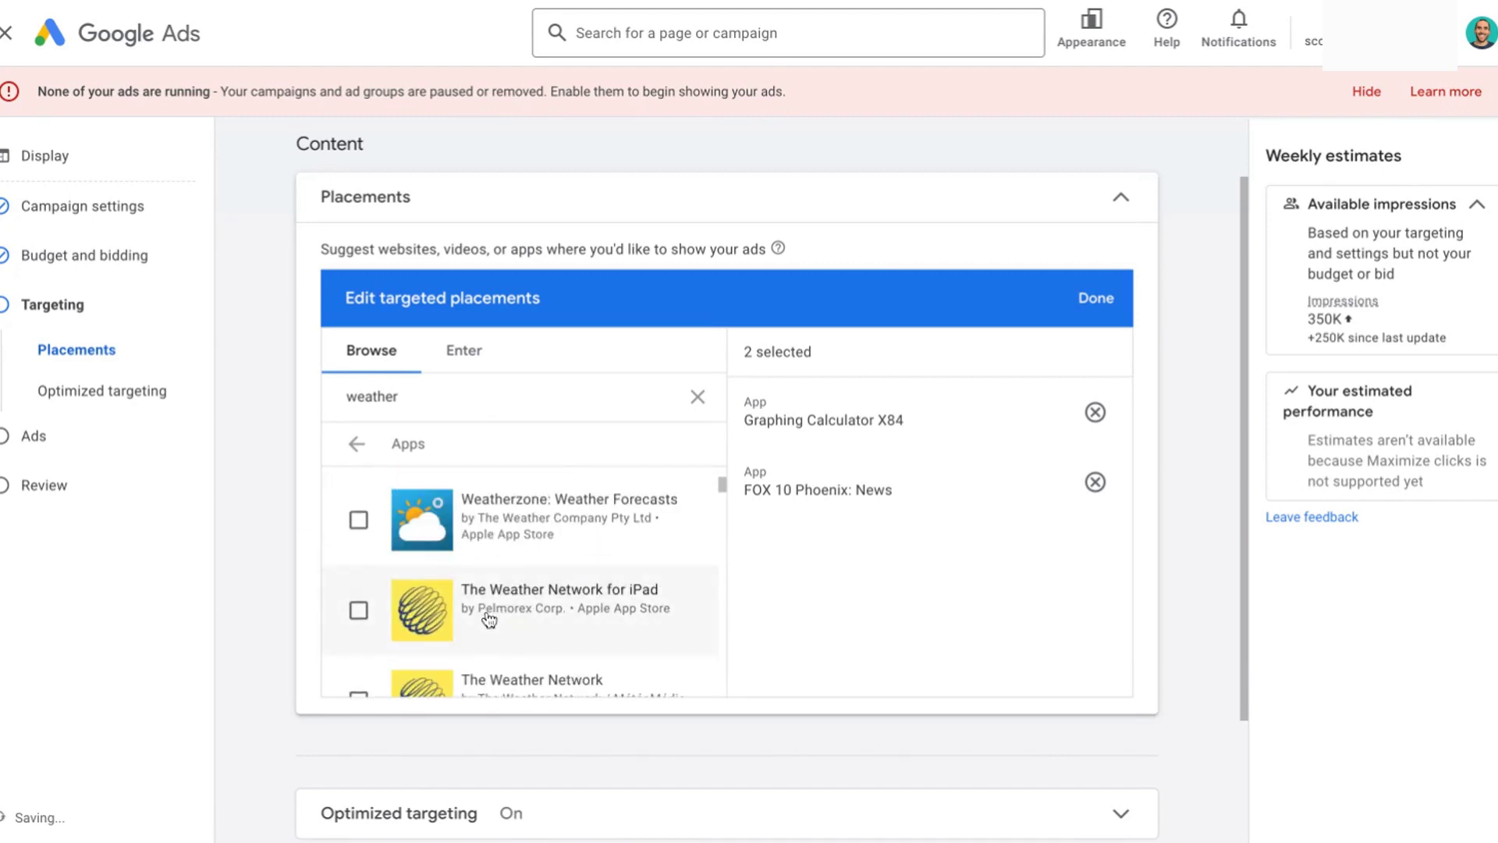
click(495, 552)
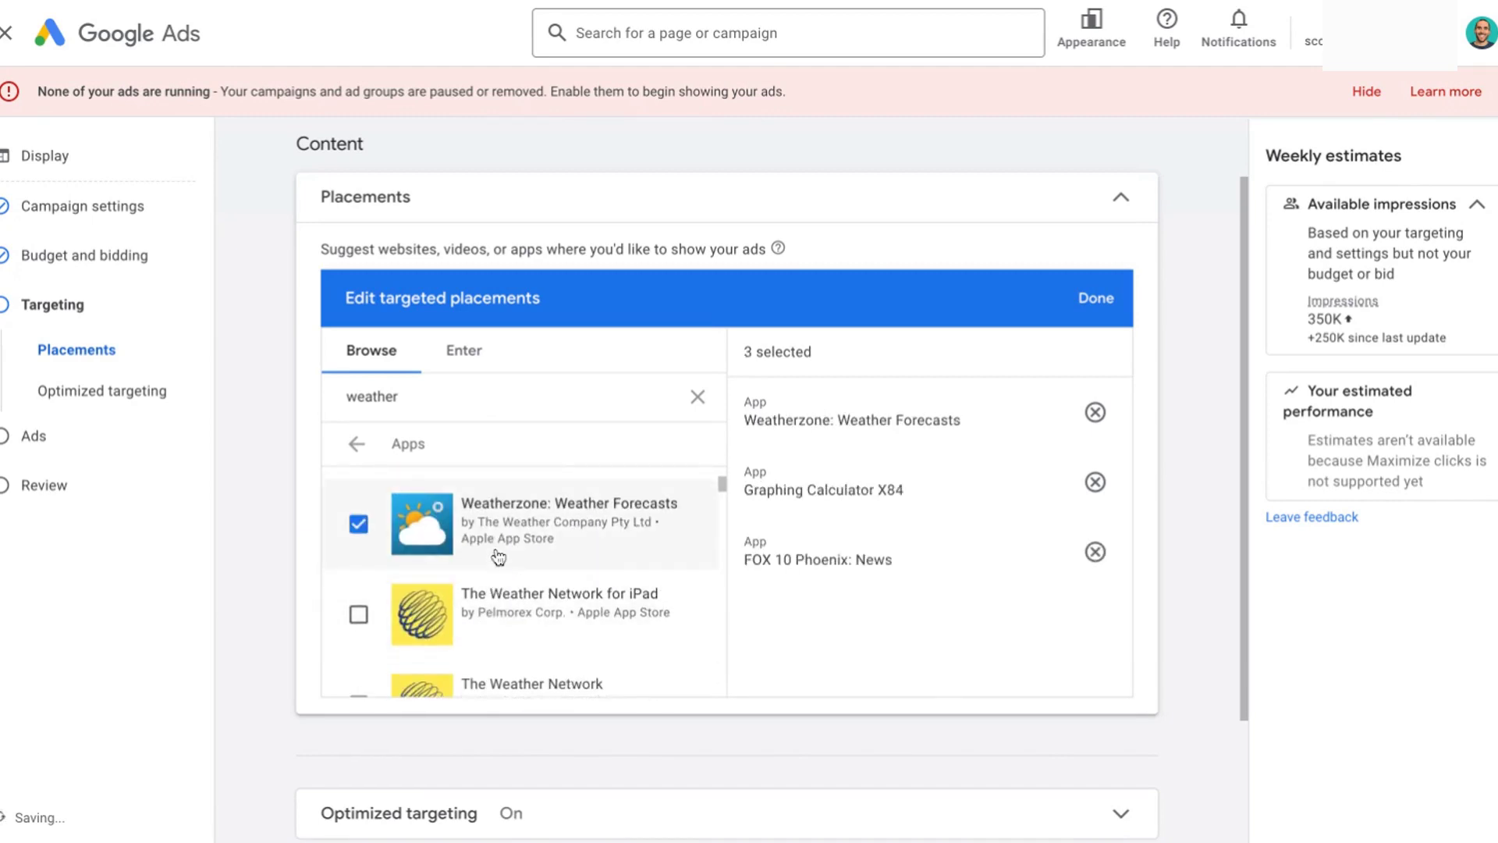
click(1095, 300)
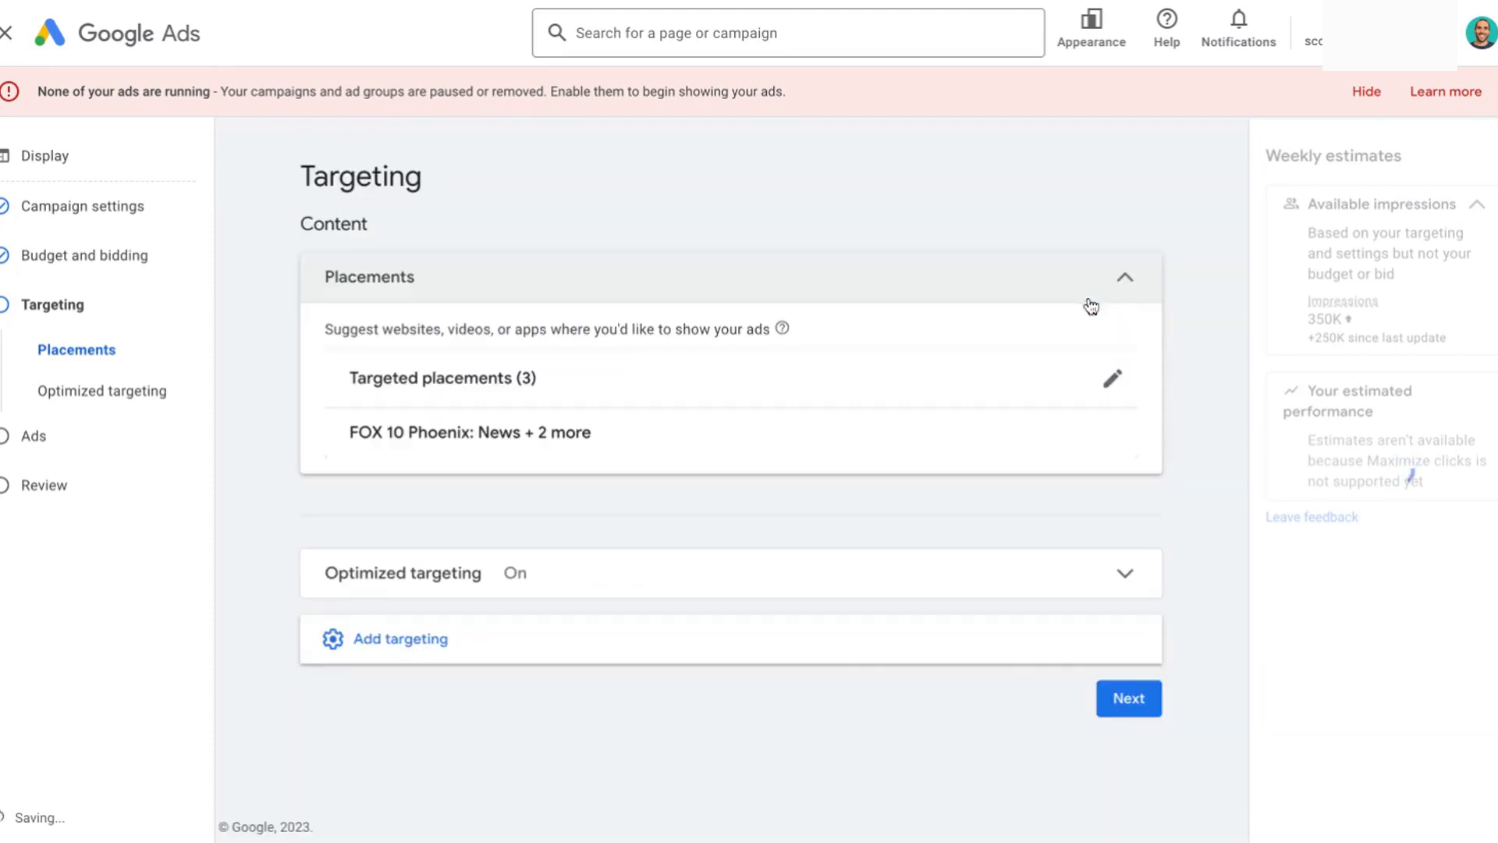
Uncheck 'Use optimized targeting' in the Optimized targeting card.
click(1014, 573)
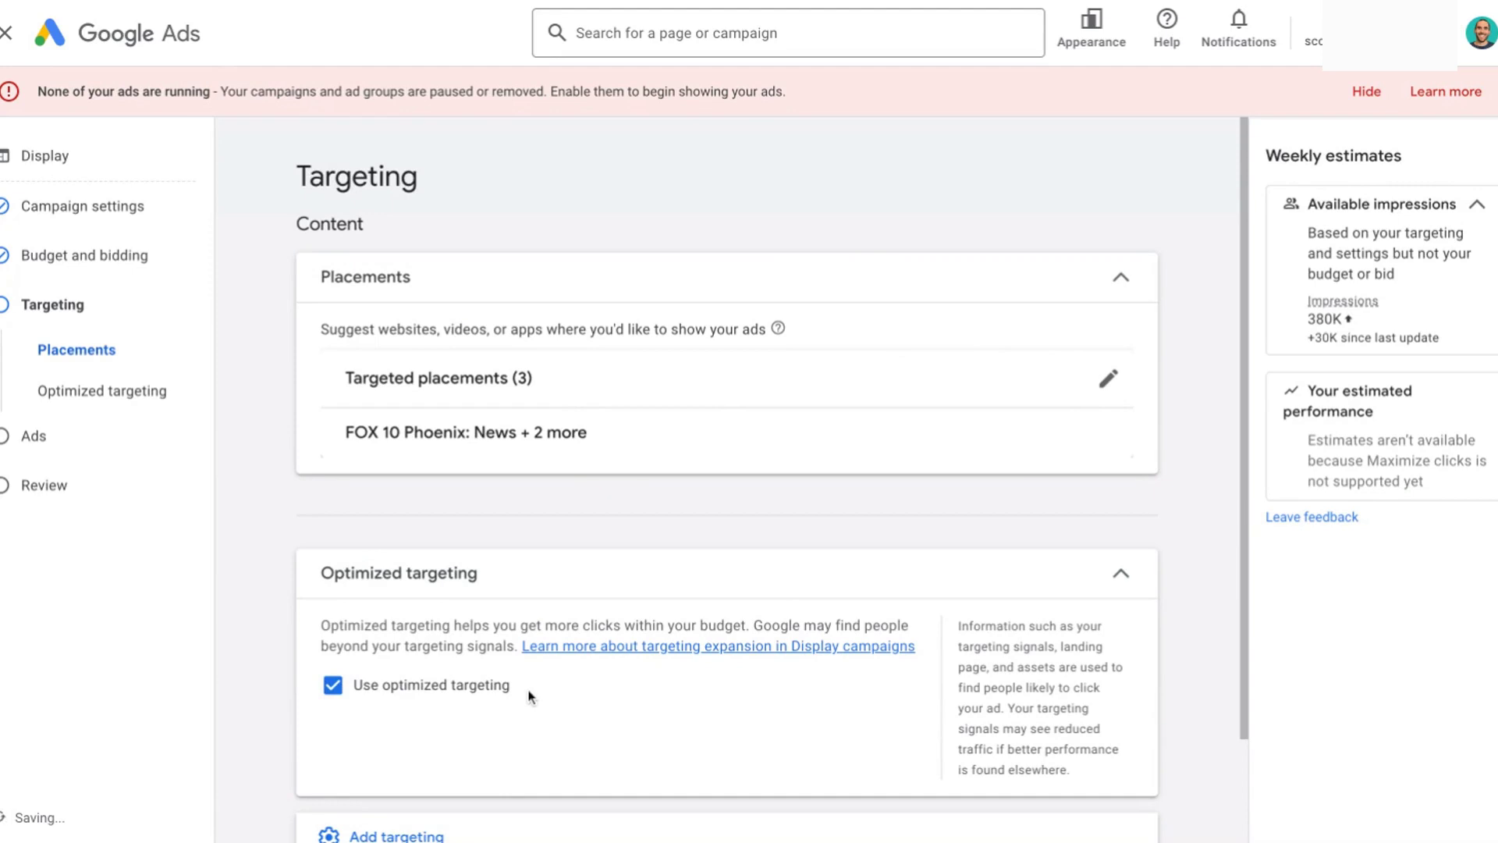
click(450, 687)
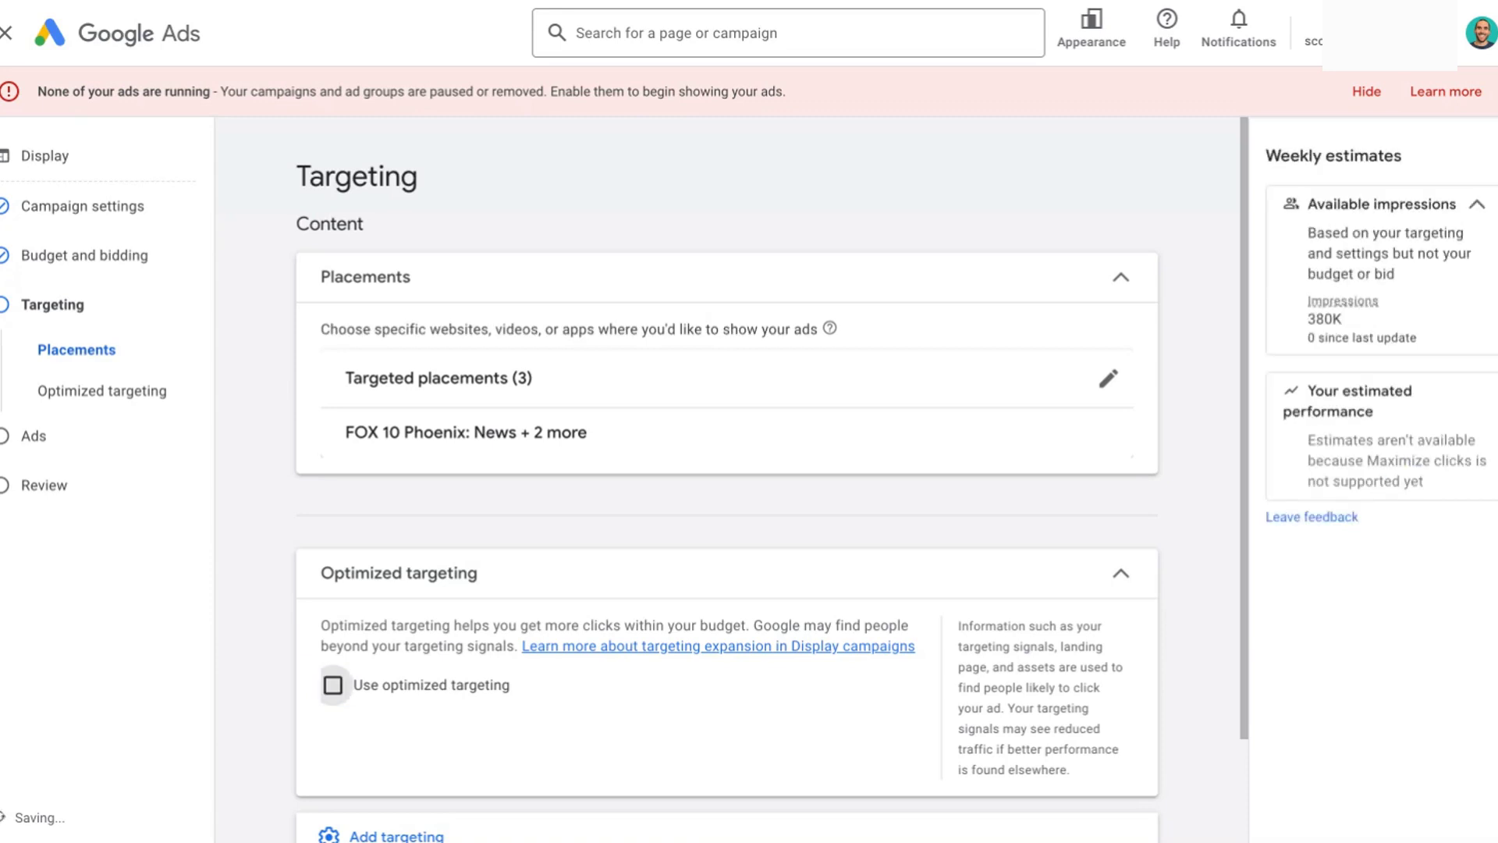
scroll(469, 685, down, 2)
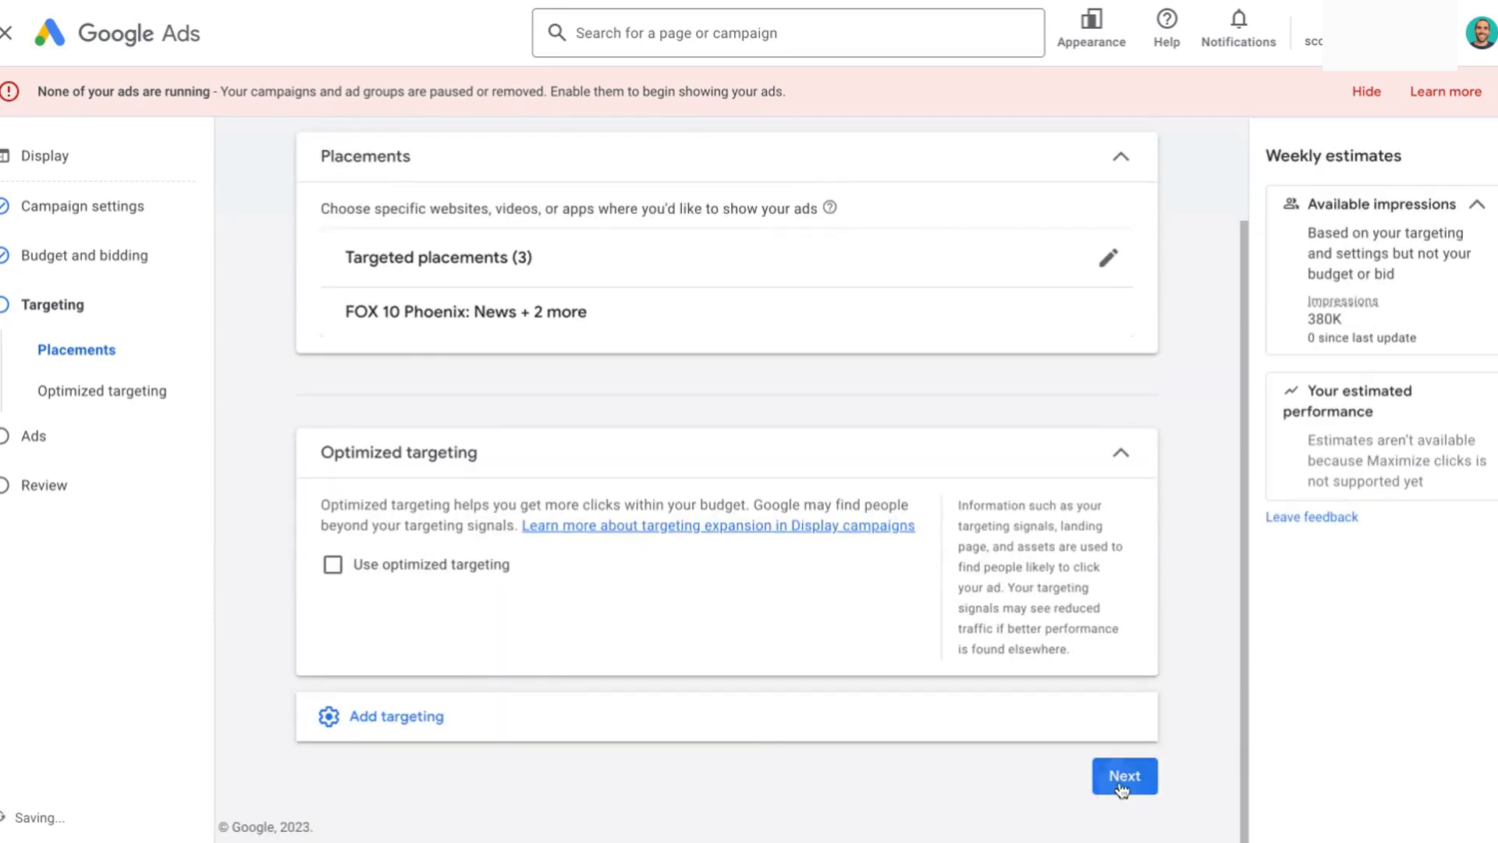